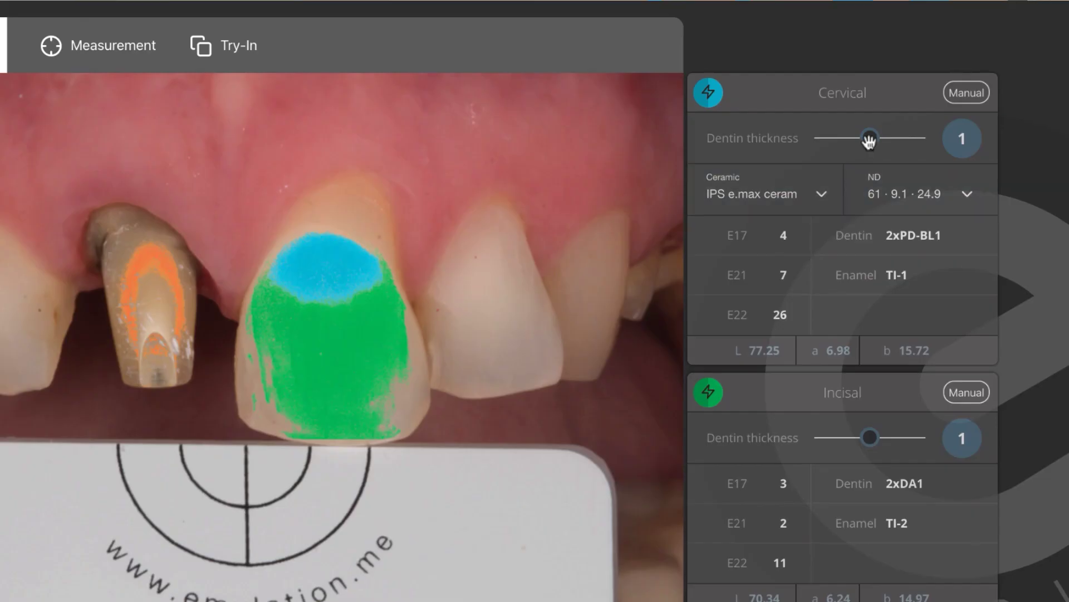
# Set the cervical dentin thickness to 0.5 and the incisal dentin thickness to 1.5
pyautogui.moveTo(868, 148); pyautogui.dragTo(828, 143)
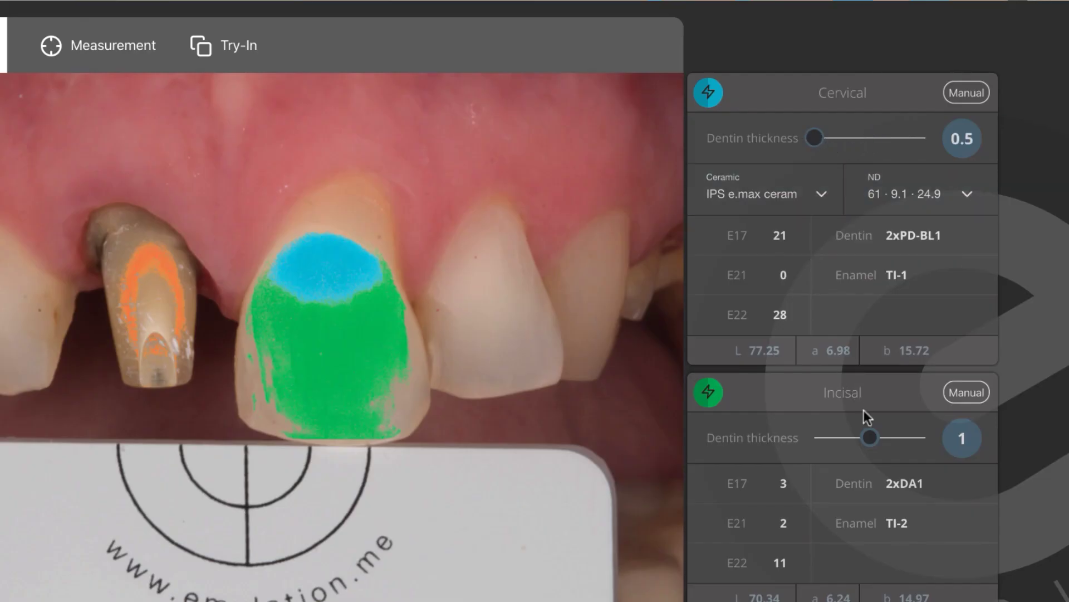
pyautogui.moveTo(869, 437); pyautogui.dragTo(902, 440)
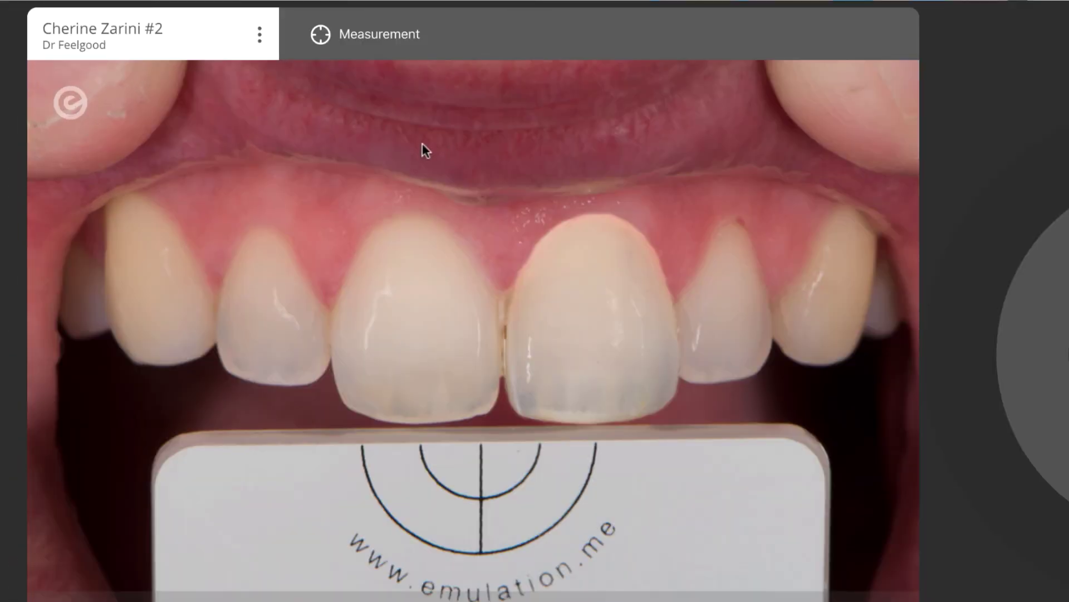
# Show the shade overlay, restore eLAB_prime from the Dock, and begin a New Case
pyautogui.click(315, 46)
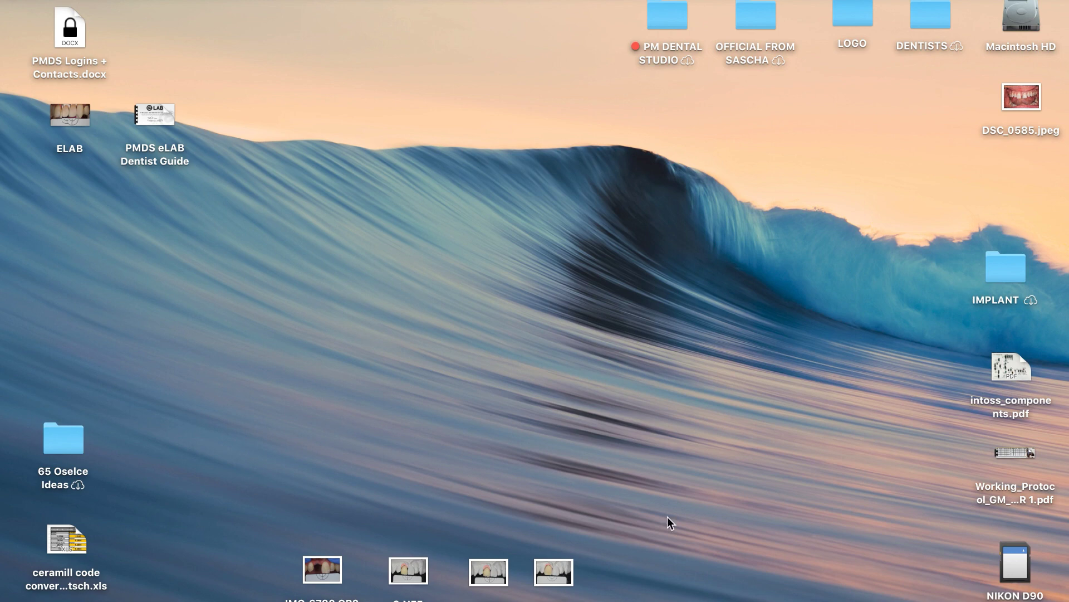
pyautogui.moveTo(691, 595)
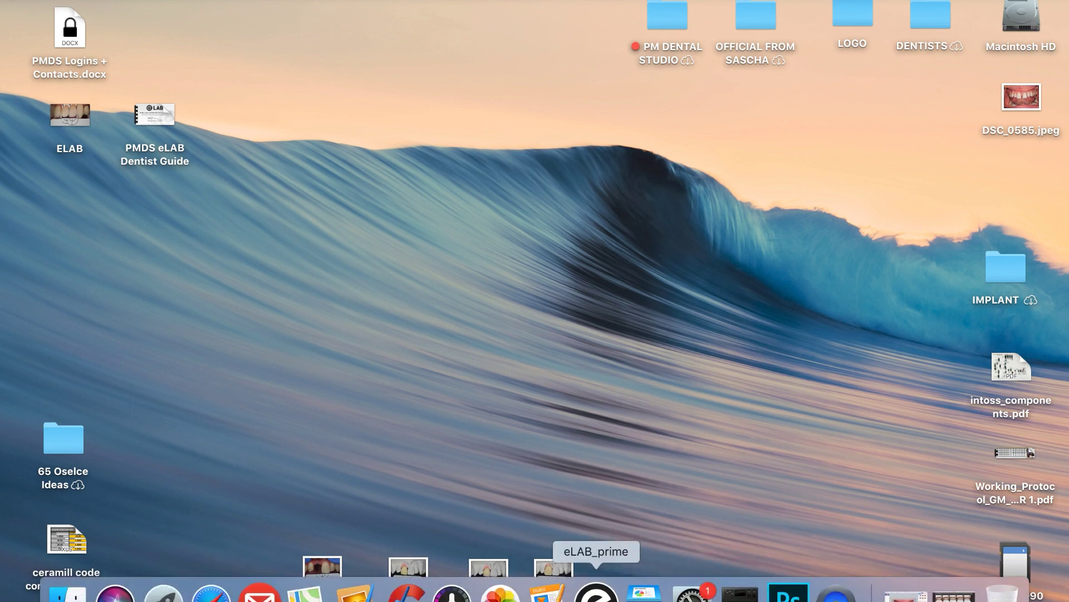
pyautogui.click(596, 594)
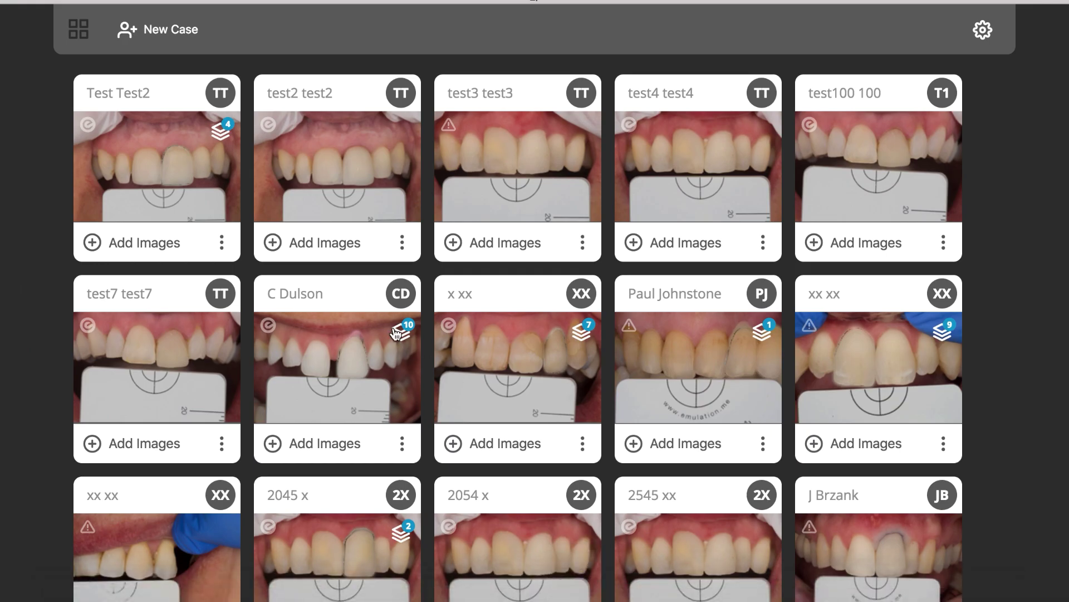
pyautogui.scroll(-5, 396, 333)
pyautogui.scroll(5, 396, 333)
pyautogui.click(150, 23)
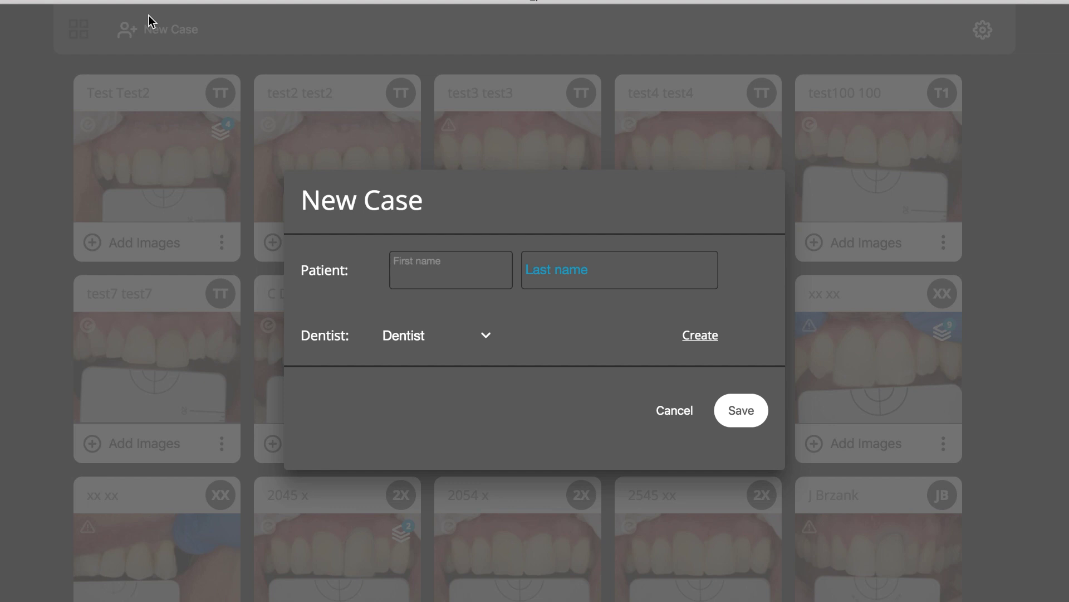
# Enter the patient's first and last name in the New Case form
pyautogui.press('Tab')
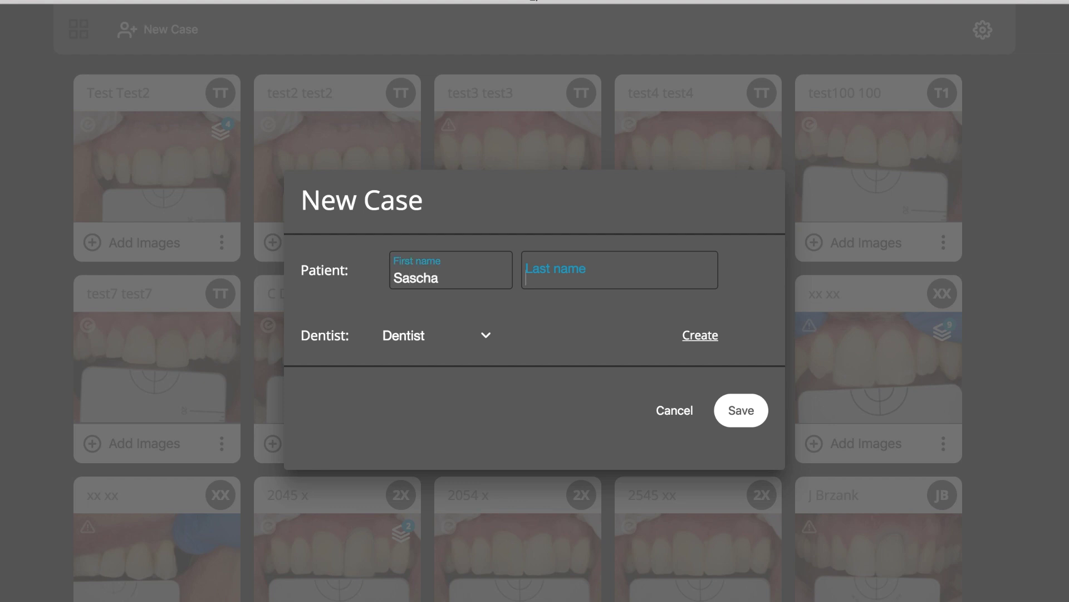
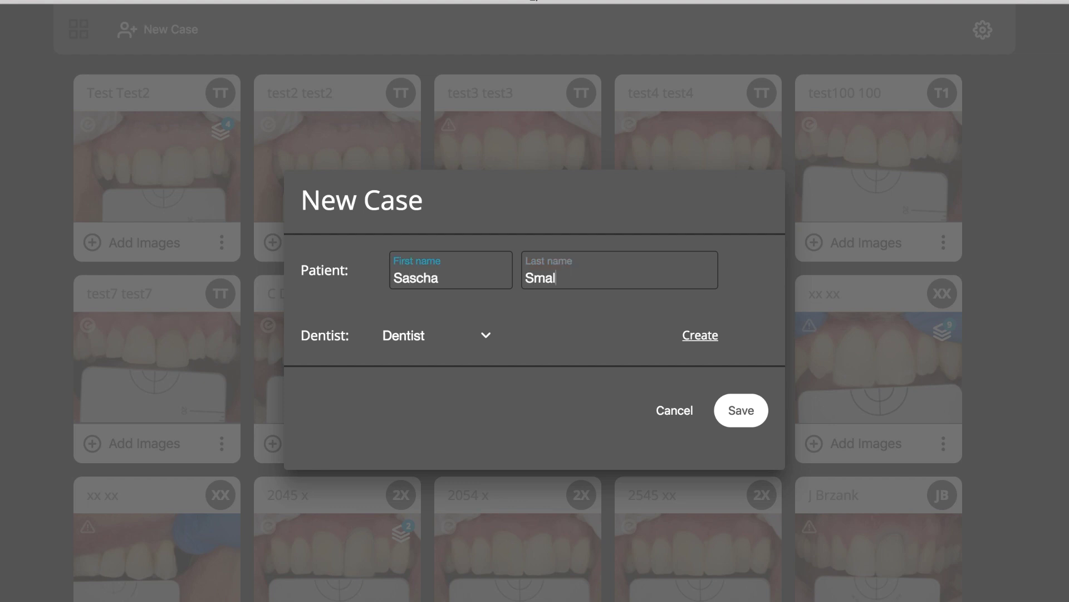
# Create a new dentist with the dentist's name and assign it to the case
pyautogui.click(402, 333)
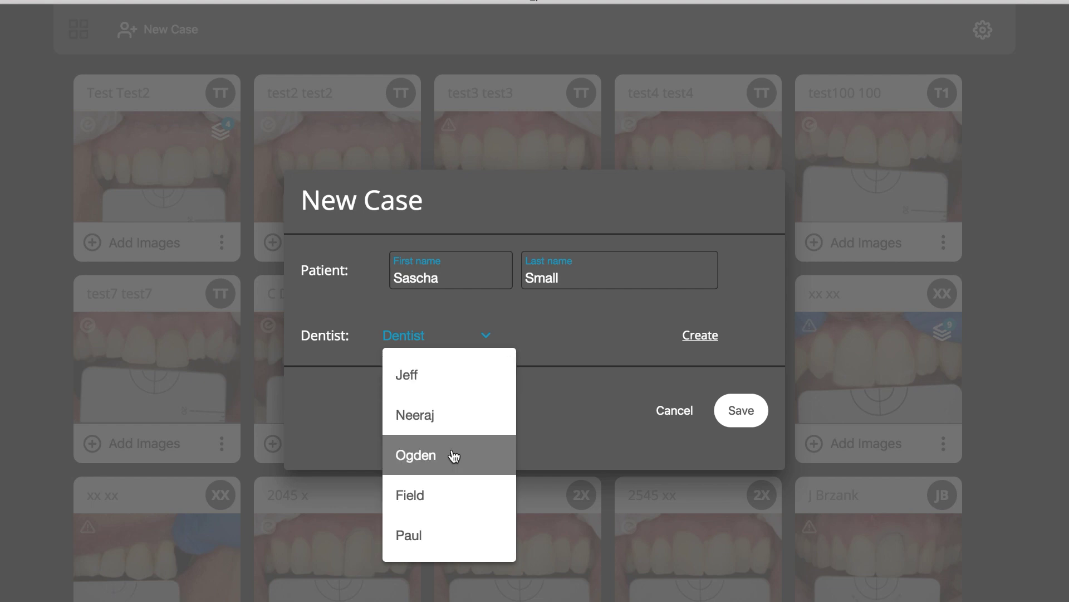
pyautogui.click(692, 342)
pyautogui.click(692, 336)
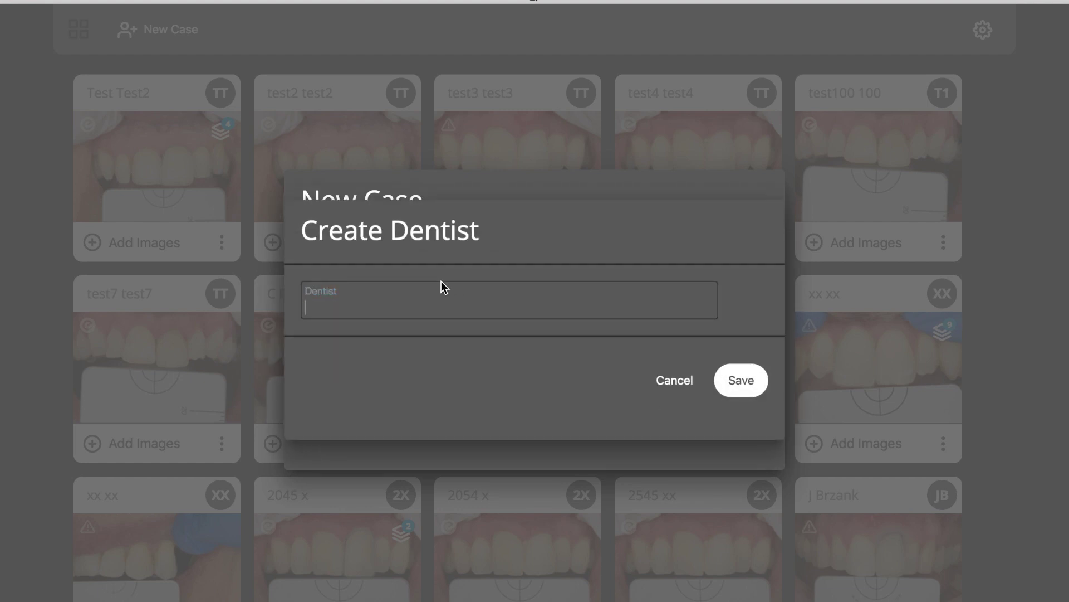
pyautogui.write('Big')
pyautogui.click(738, 384)
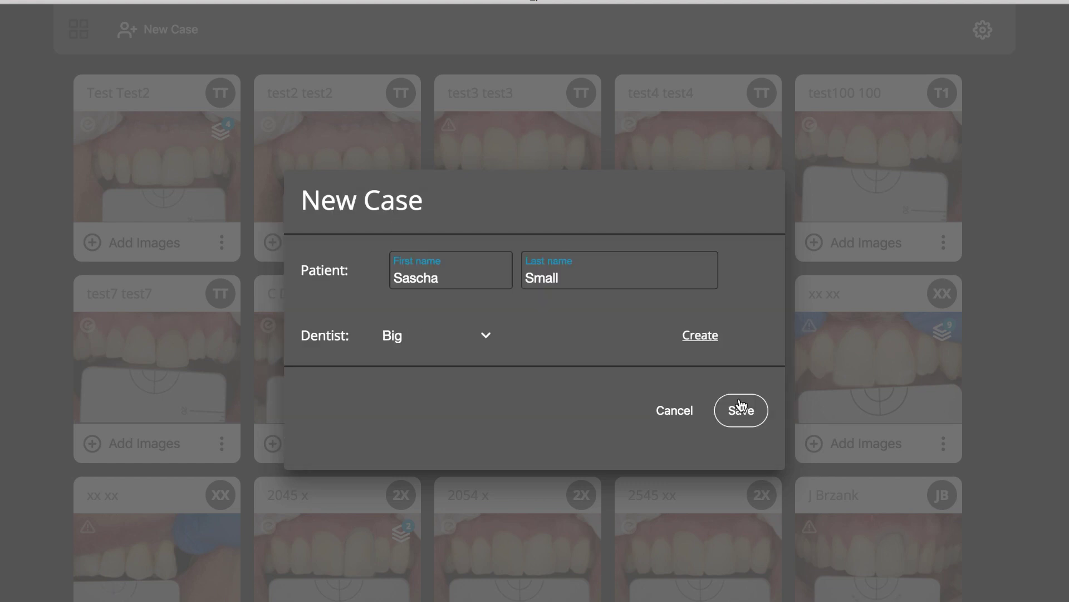
# Save the new case and import the raw photo IMG_6782.CR2 into it
pyautogui.click(740, 402)
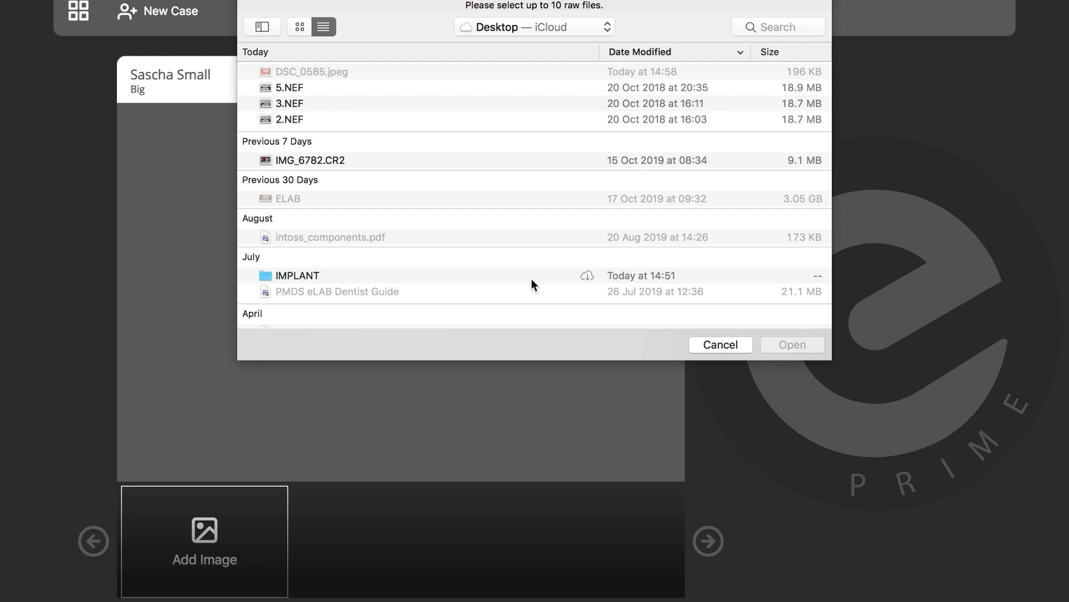
pyautogui.click(336, 163)
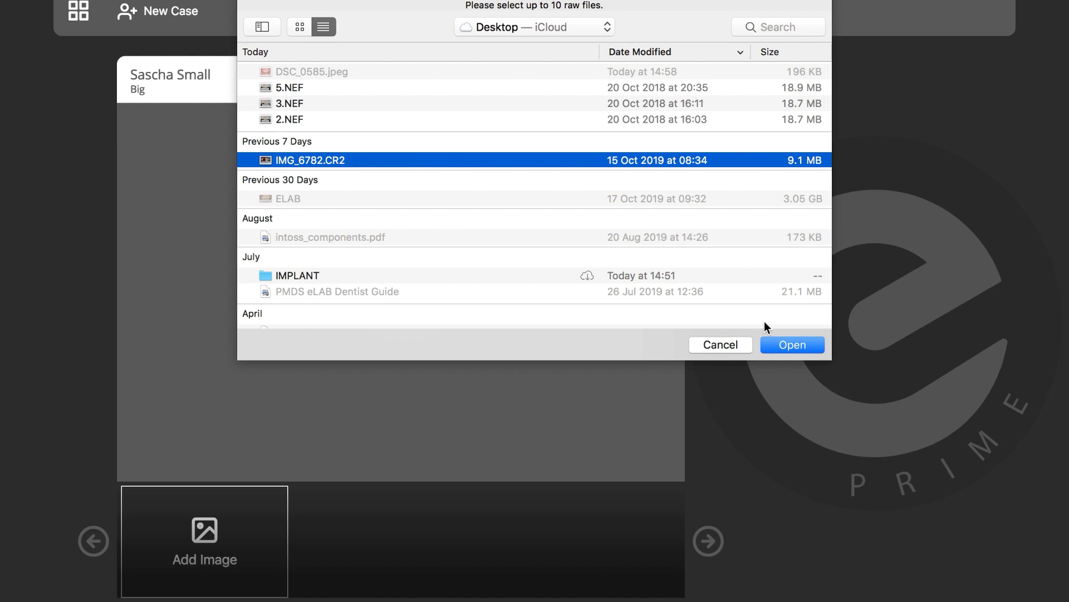
pyautogui.click(782, 344)
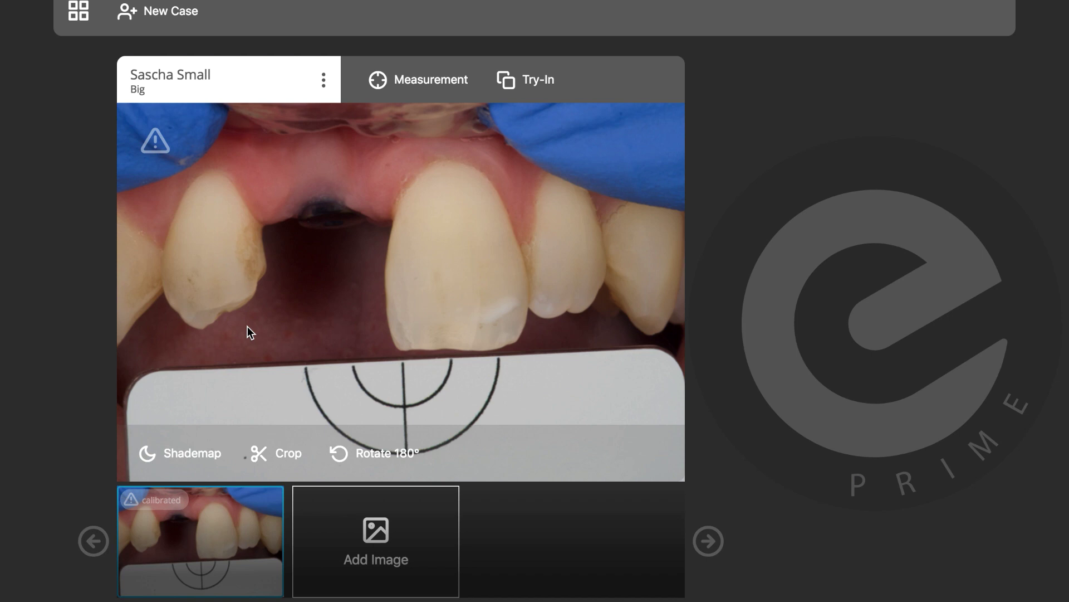
pyautogui.moveTo(160, 155)
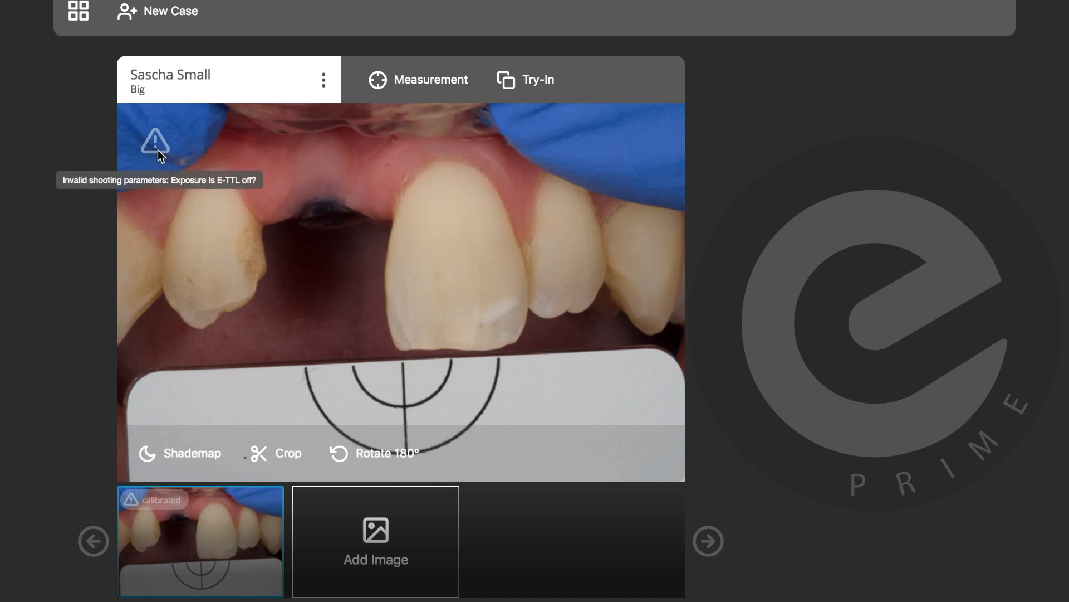
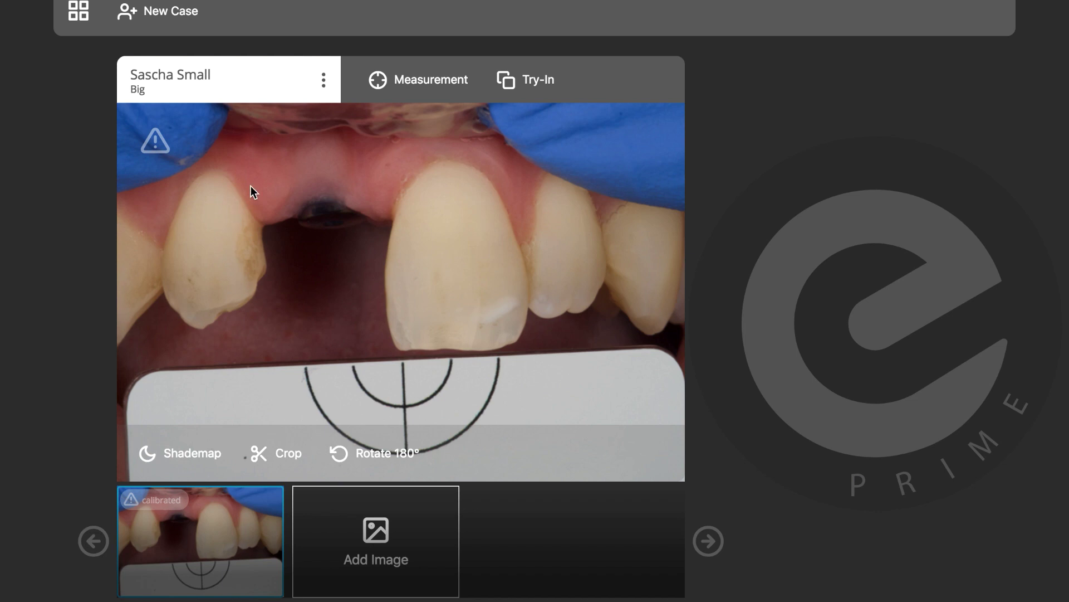
# Measure the natural central incisor for cervical (2xDA1, TI-2, LT-A2) and incisal IPS e.max Ceram recipes
pyautogui.click(407, 94)
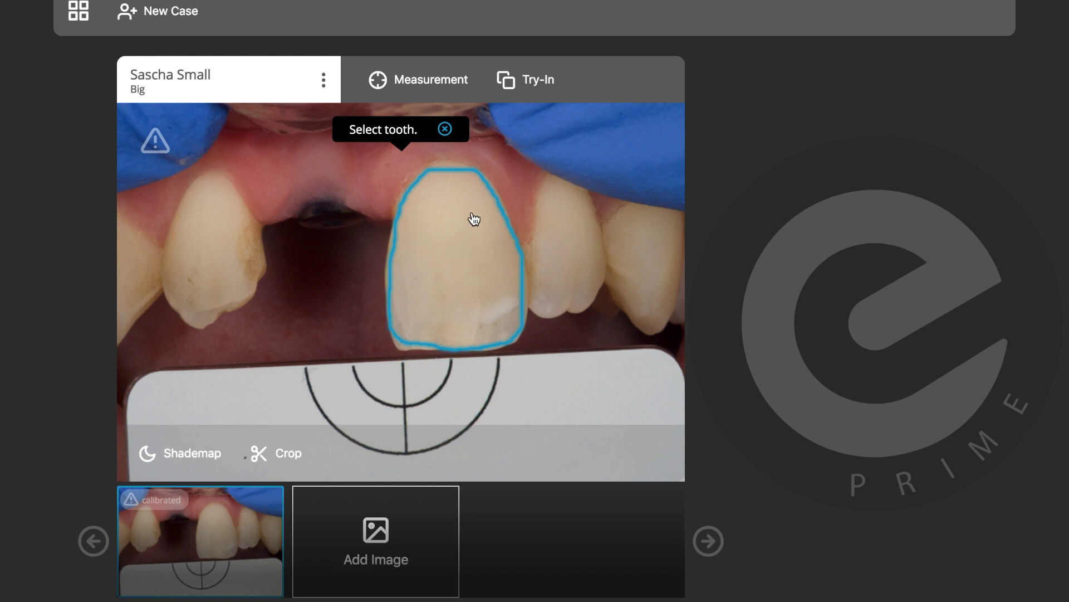
pyautogui.click(455, 270)
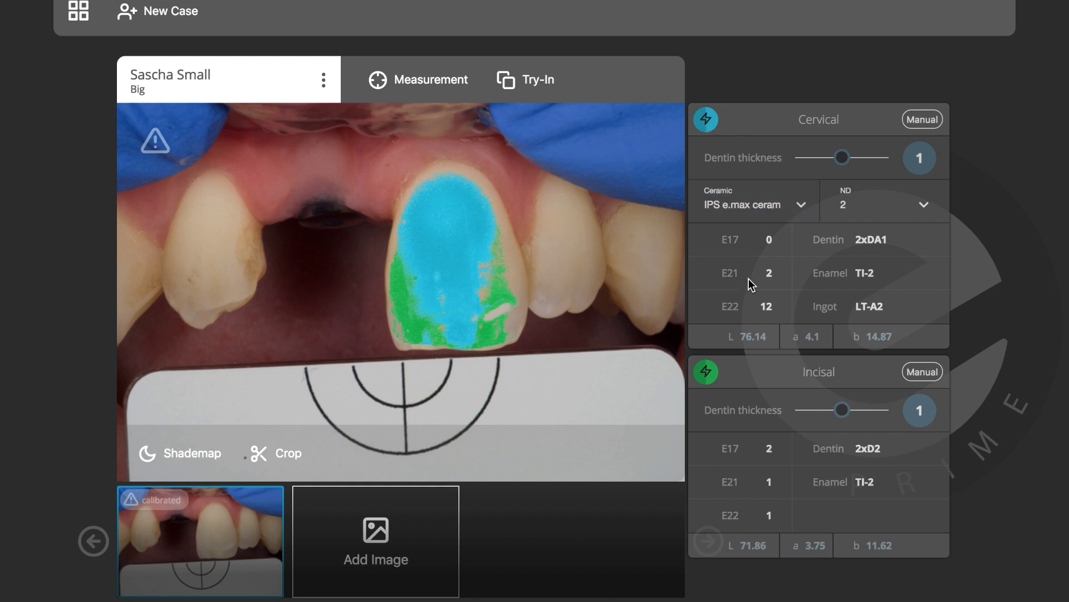
pyautogui.click(707, 125)
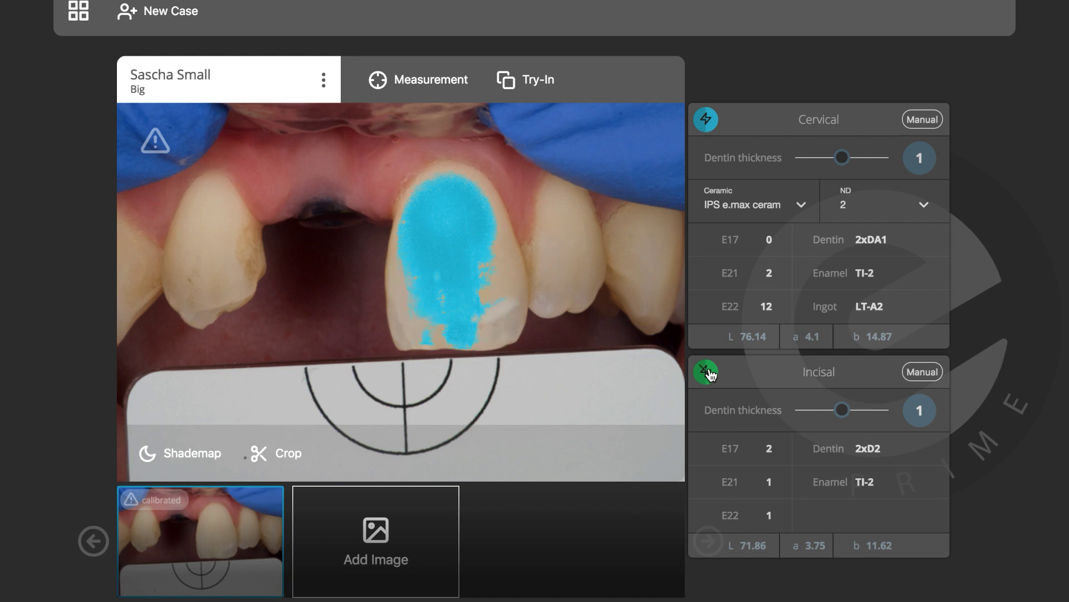
pyautogui.click(708, 126)
pyautogui.click(707, 125)
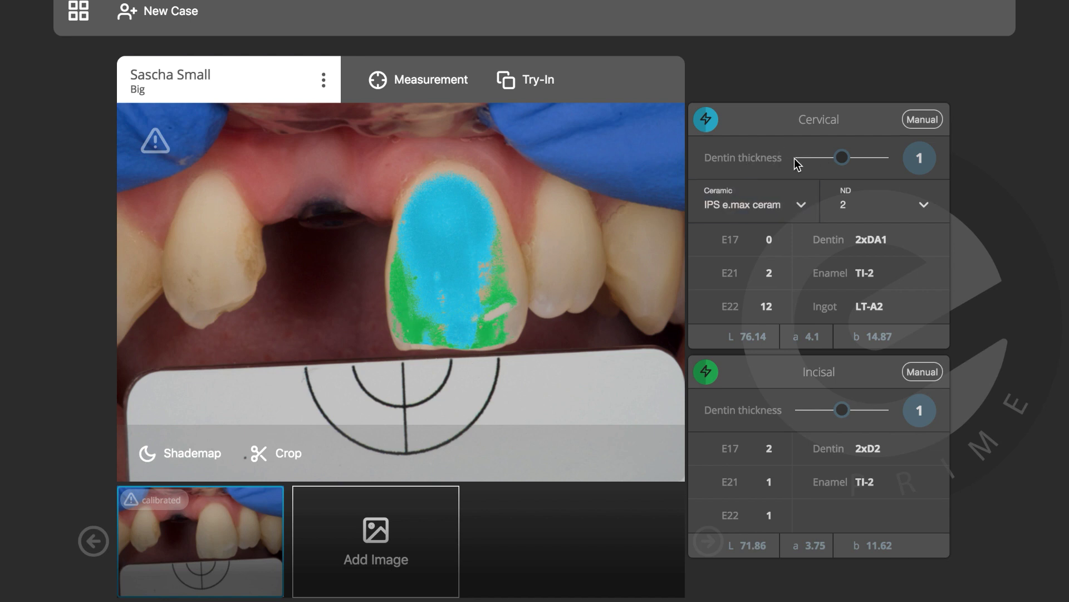
pyautogui.moveTo(843, 159); pyautogui.dragTo(788, 159)
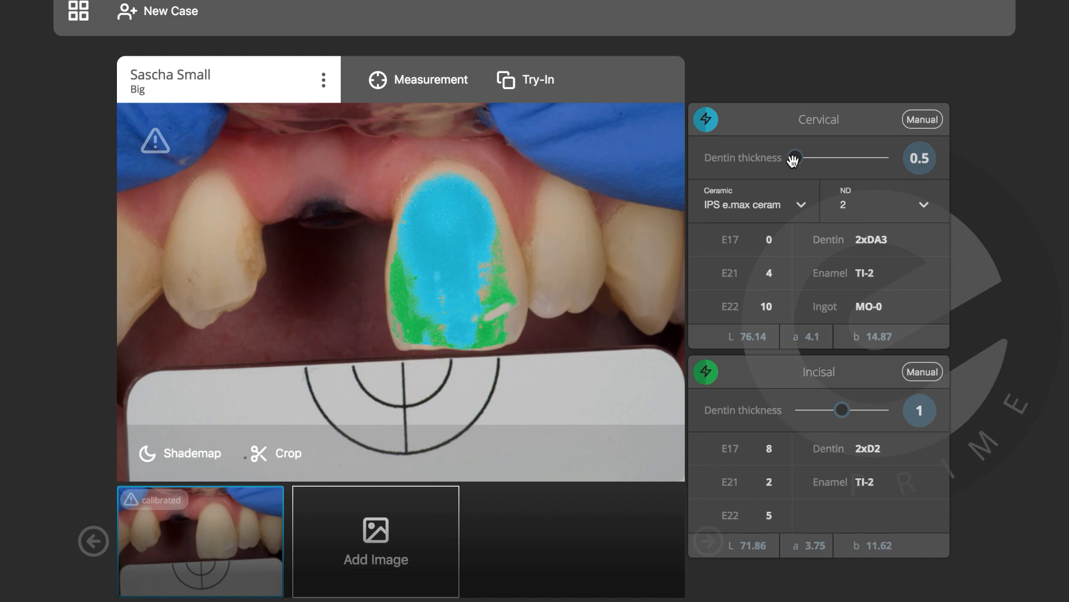
pyautogui.moveTo(793, 160); pyautogui.dragTo(841, 159)
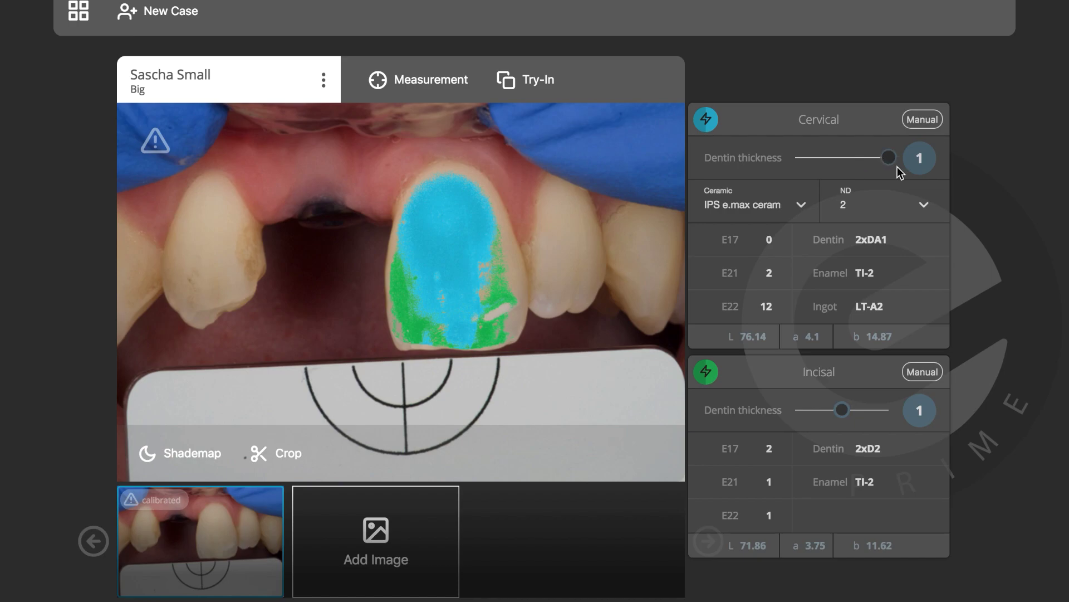
pyautogui.moveTo(898, 166); pyautogui.dragTo(894, 166)
pyautogui.click(843, 157)
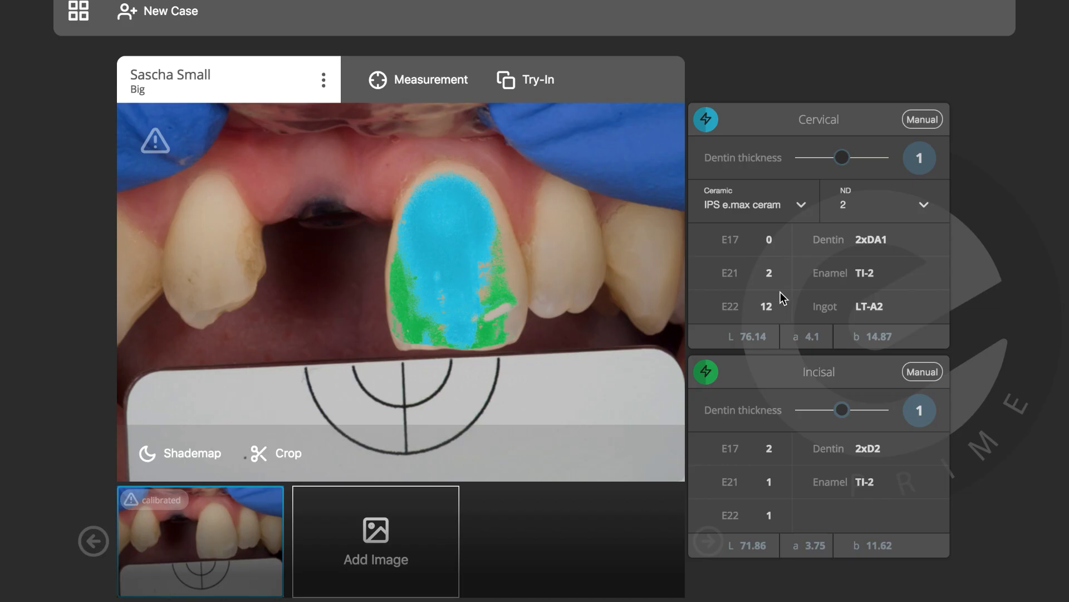
pyautogui.click(797, 158)
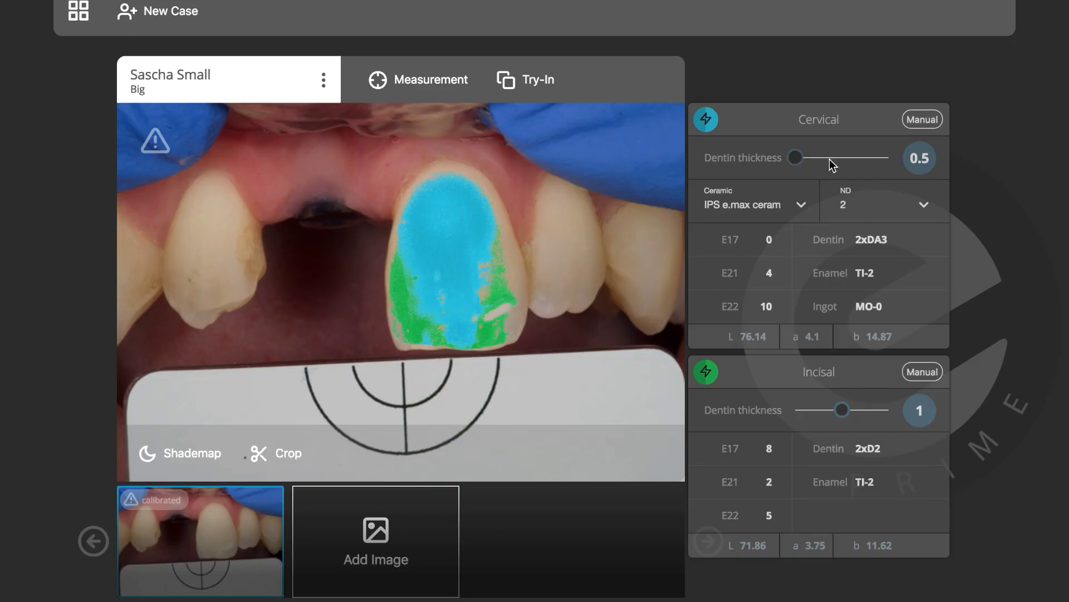
pyautogui.click(841, 158)
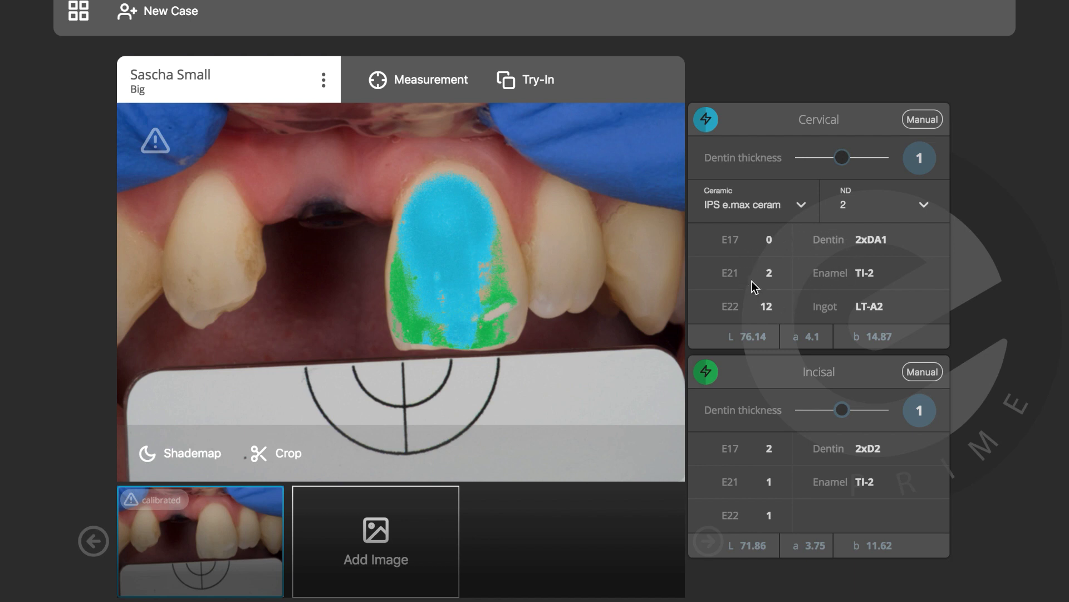
# Select the cervical L, a and b values, then bring up the Add Image file picker
pyautogui.moveTo(731, 336); pyautogui.dragTo(895, 337)
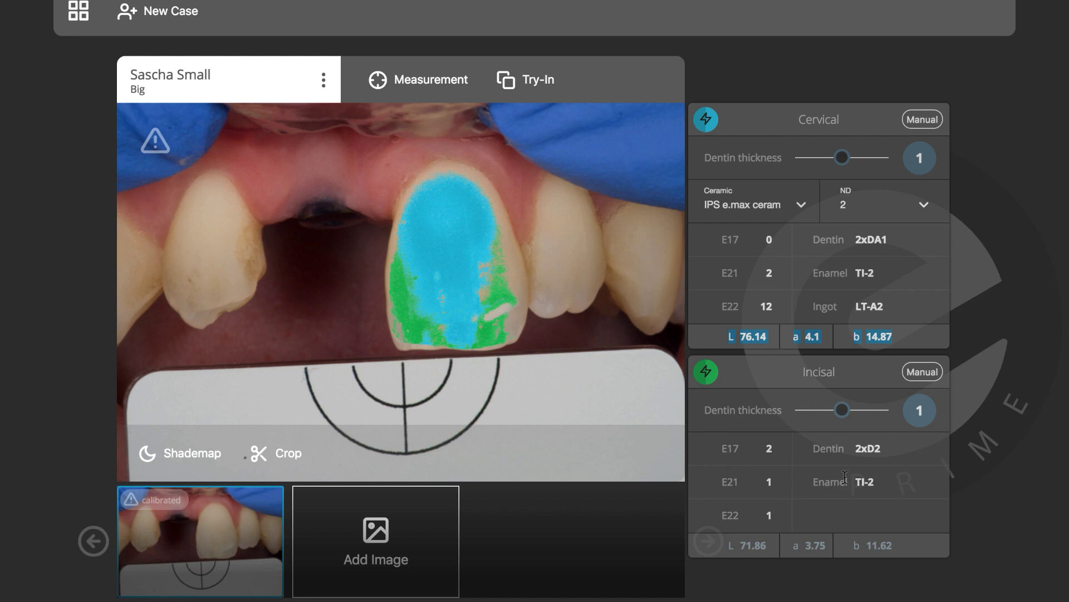
pyautogui.click(411, 513)
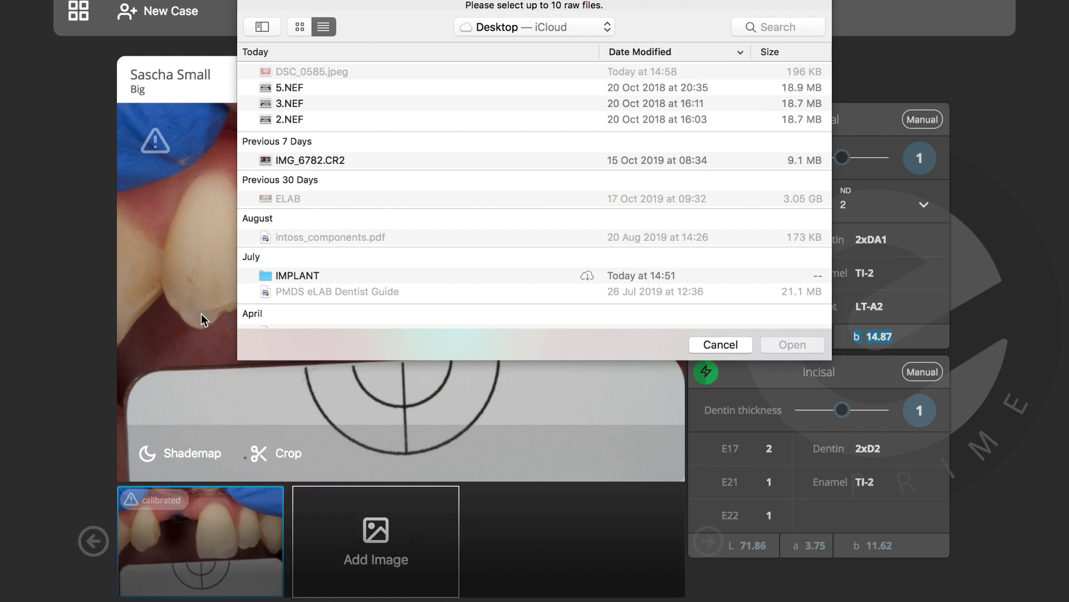
# Import the 2.NEF crown-on-model photo into the case and return to the patient photo
pyautogui.click(279, 119)
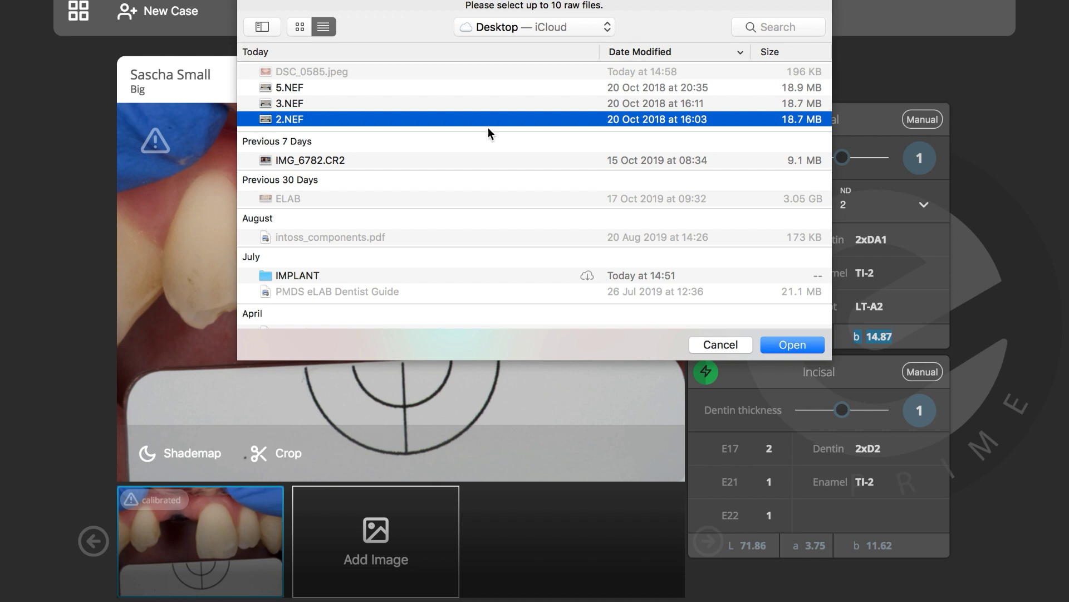
pyautogui.click(779, 344)
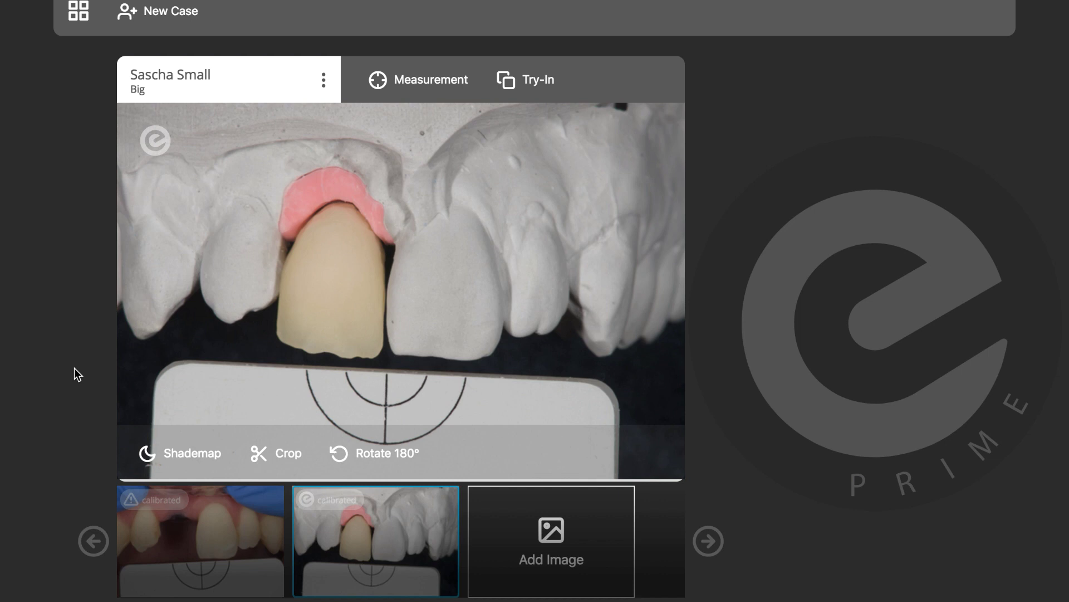
pyautogui.click(159, 534)
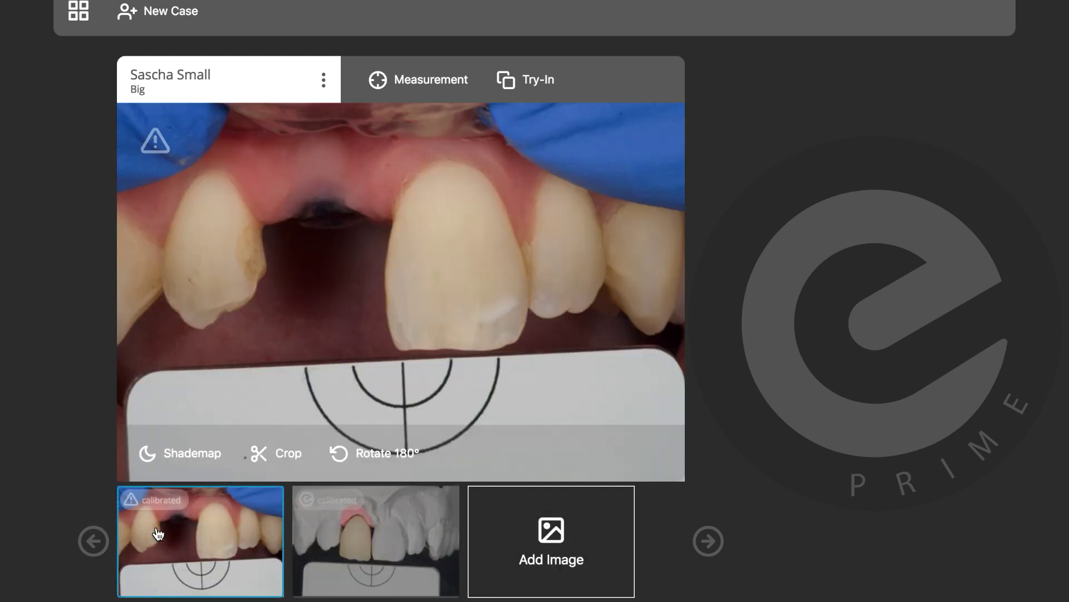
# Create a try-in on the gap photo using the crown-on-stone-model image
pyautogui.click(513, 92)
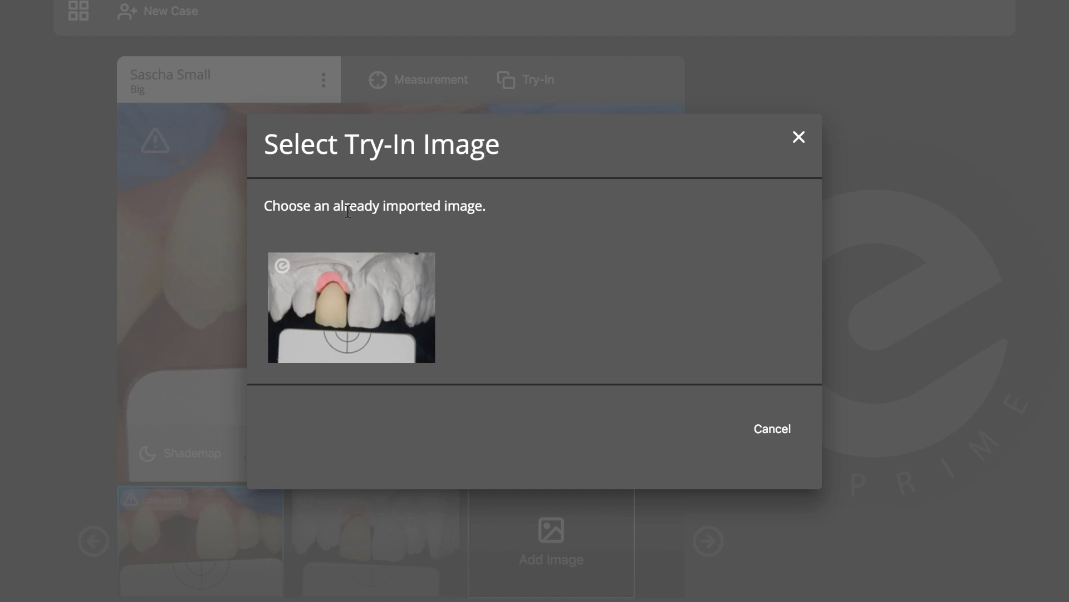
pyautogui.click(362, 300)
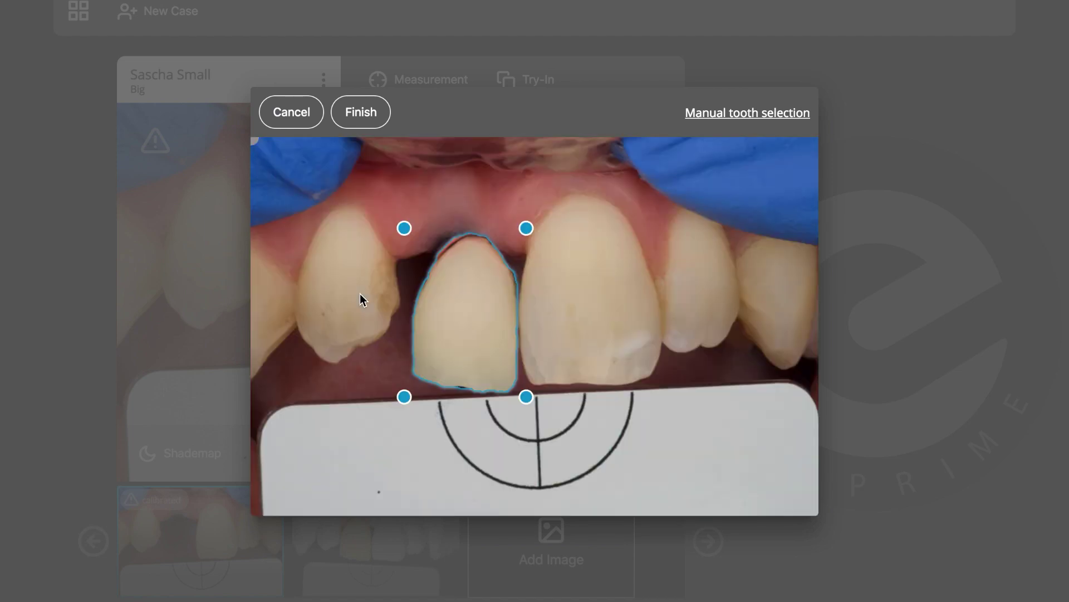
# Move and enlarge the crown to fill the gap beside the natural incisor, then finish the try-in
pyautogui.moveTo(464, 291)
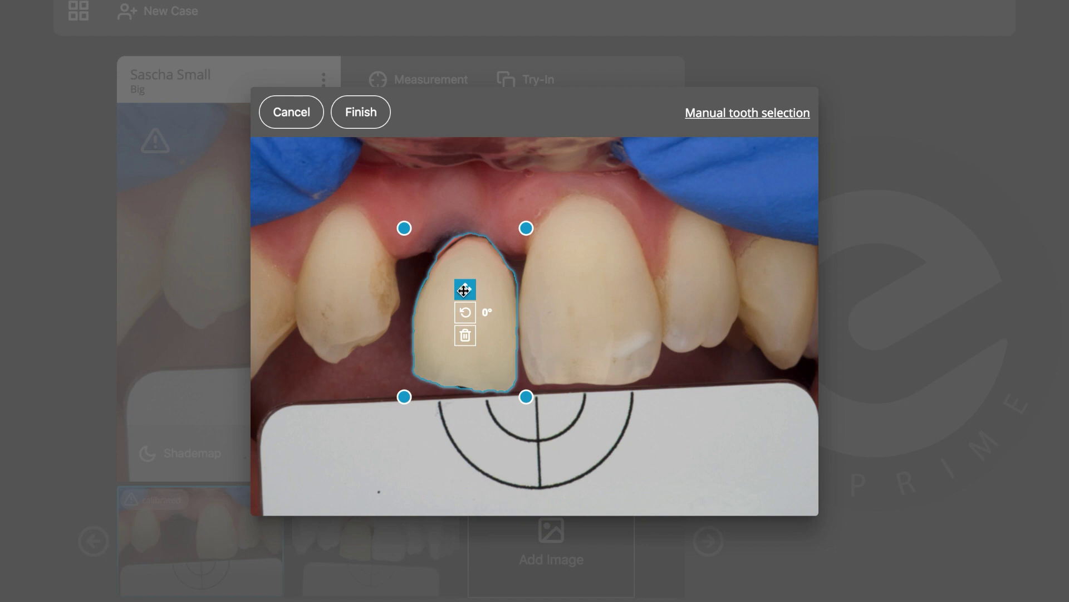
pyautogui.moveTo(463, 288); pyautogui.dragTo(457, 289)
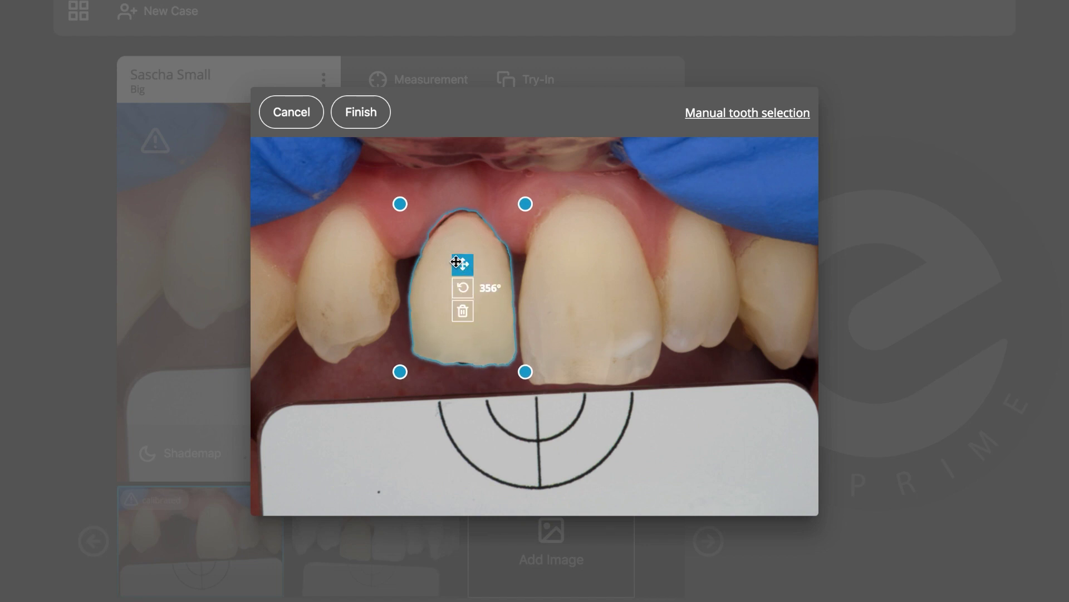
pyautogui.moveTo(399, 203); pyautogui.dragTo(381, 197)
pyautogui.moveTo(441, 210)
pyautogui.moveTo(451, 241); pyautogui.dragTo(458, 267)
pyautogui.moveTo(386, 200); pyautogui.dragTo(378, 190)
pyautogui.moveTo(449, 260)
pyautogui.moveTo(450, 261); pyautogui.dragTo(451, 266)
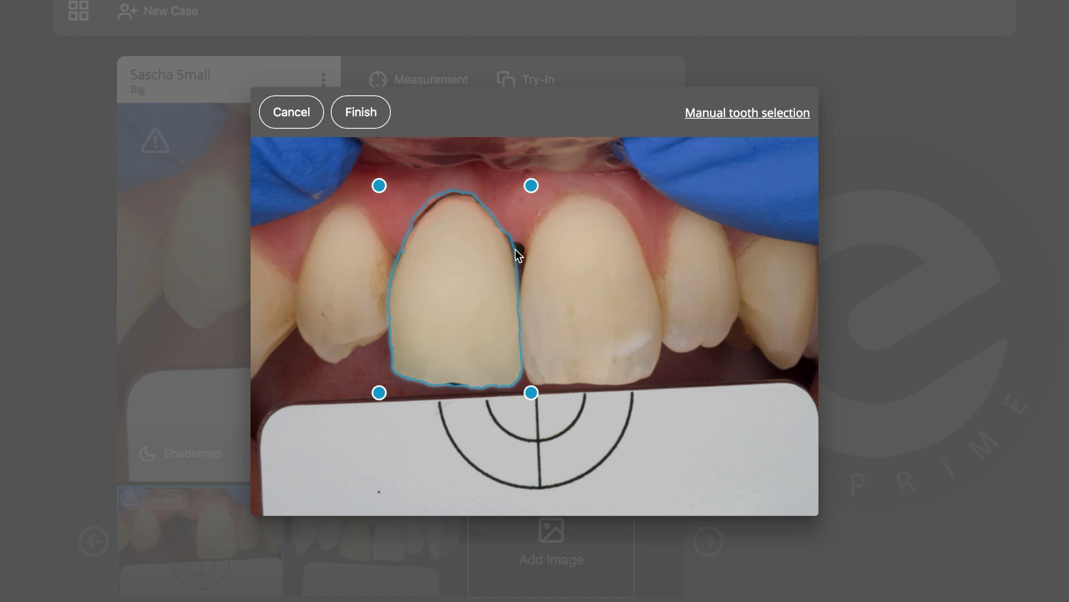
pyautogui.moveTo(515, 247); pyautogui.dragTo(506, 230)
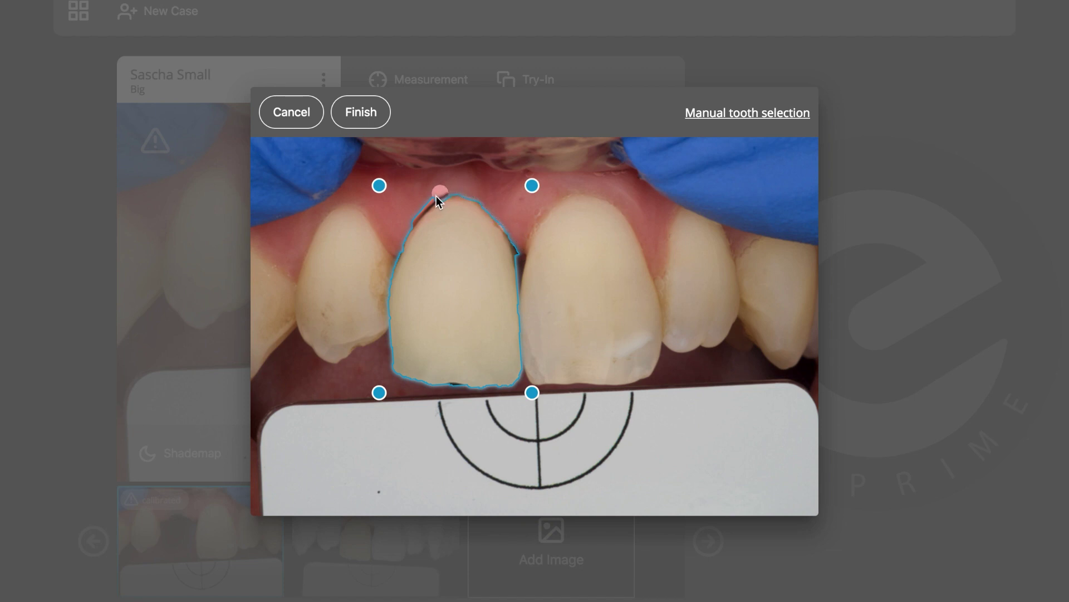
pyautogui.click(412, 221)
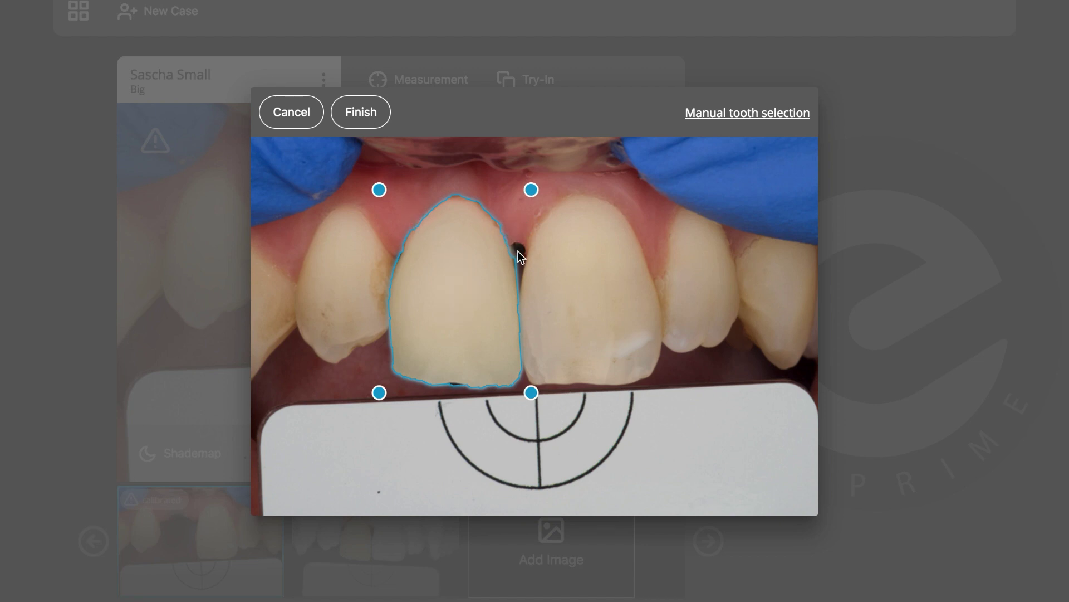
pyautogui.click(378, 126)
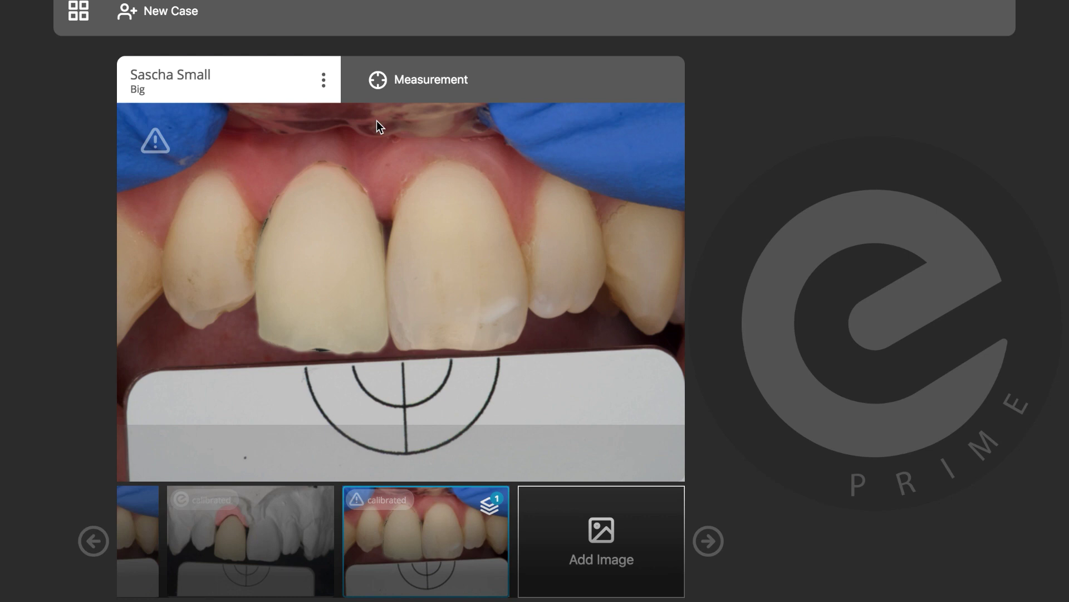
# Begin a new shade measurement with the natural central incisor as the reference tooth
pyautogui.click(429, 90)
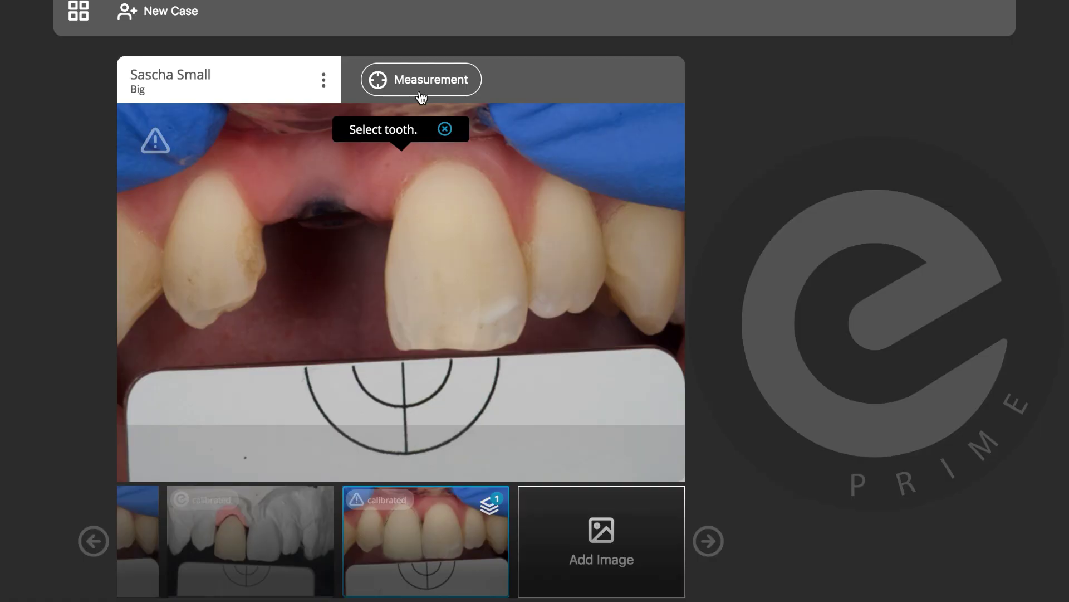
pyautogui.click(465, 252)
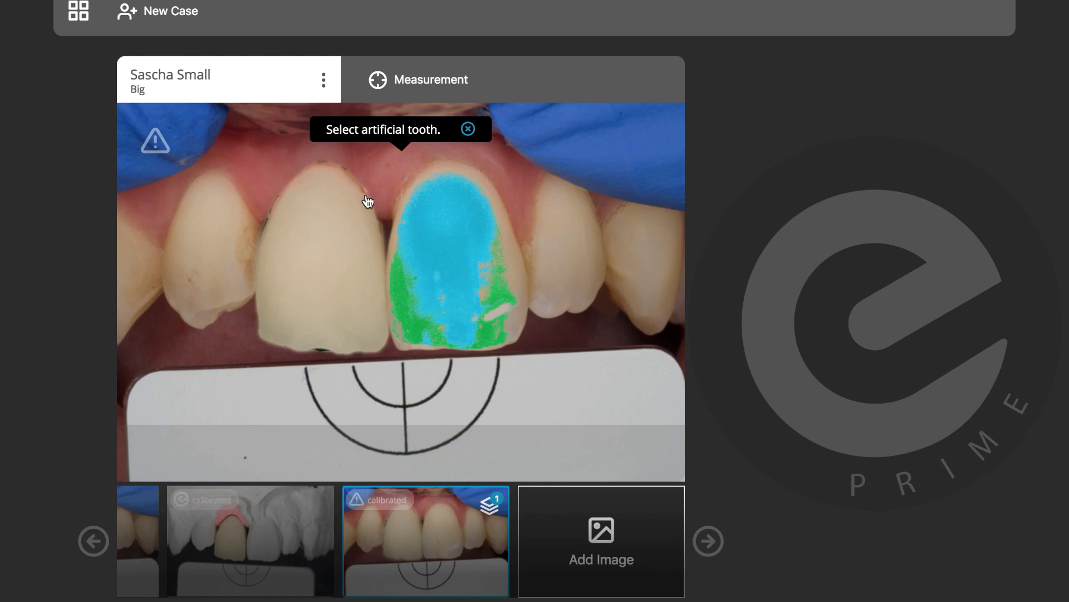
# Pick the crown as the artificial tooth and review cervical ΔE00 1.5 and incisal ΔE00 3.9
pyautogui.click(319, 236)
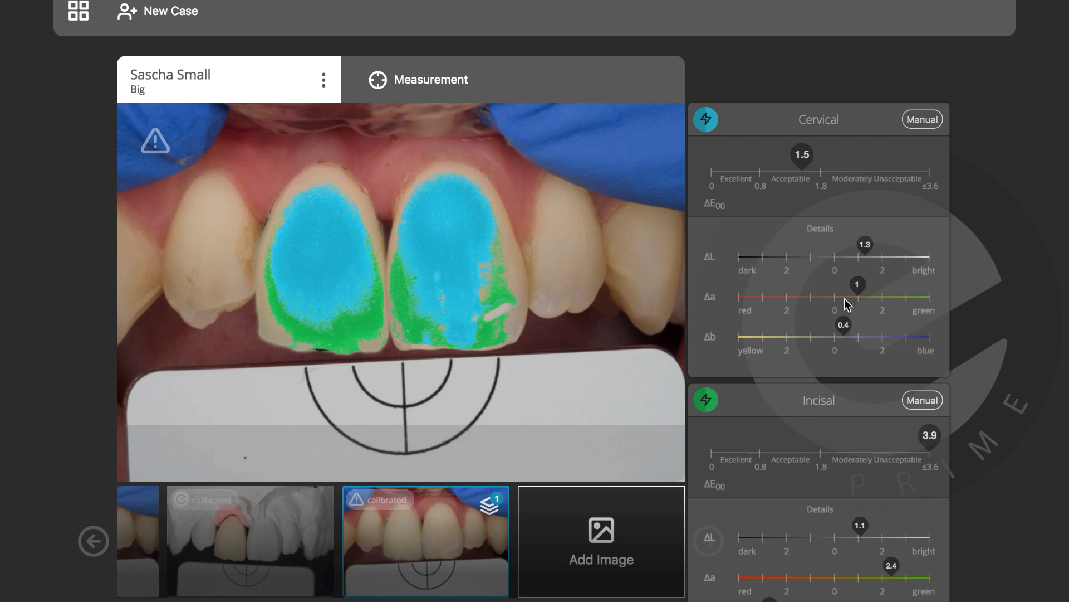
pyautogui.scroll(-1, 773, 353)
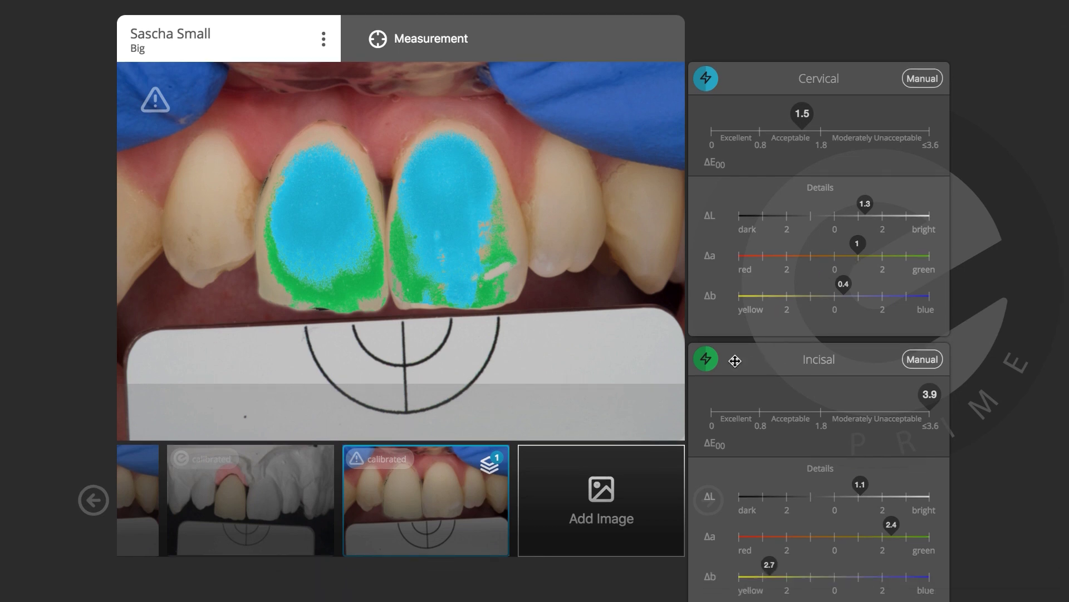
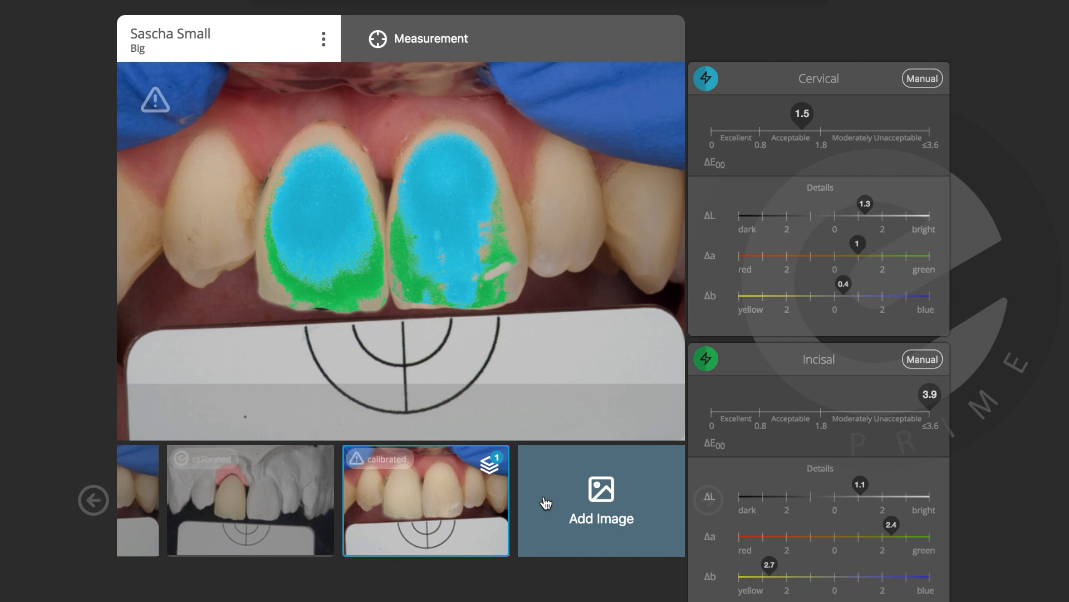
# Import the raw photo 3.NEF into the case
pyautogui.click(546, 503)
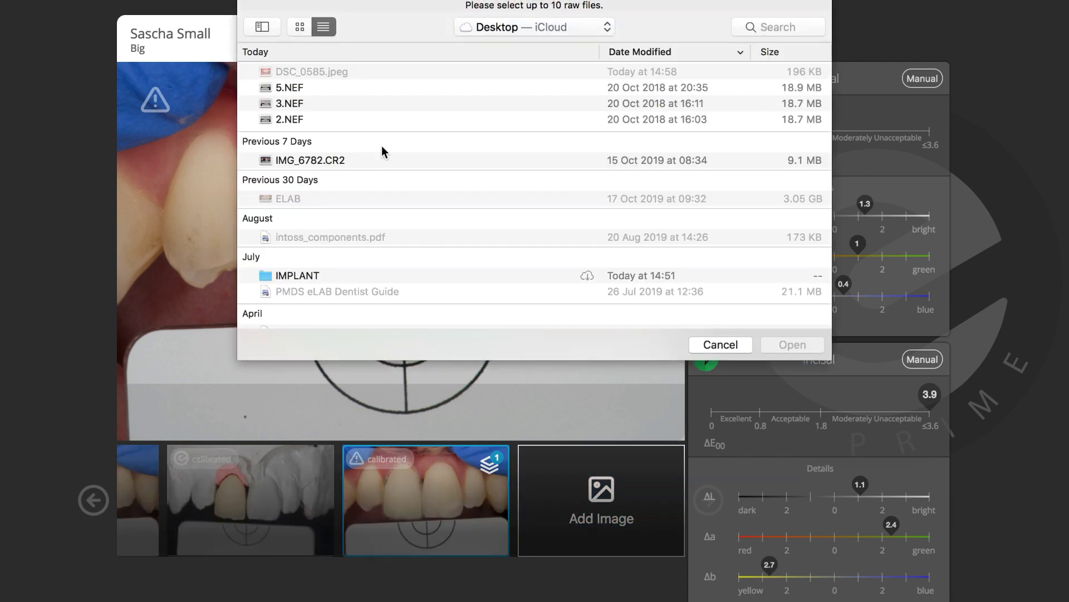
pyautogui.click(298, 105)
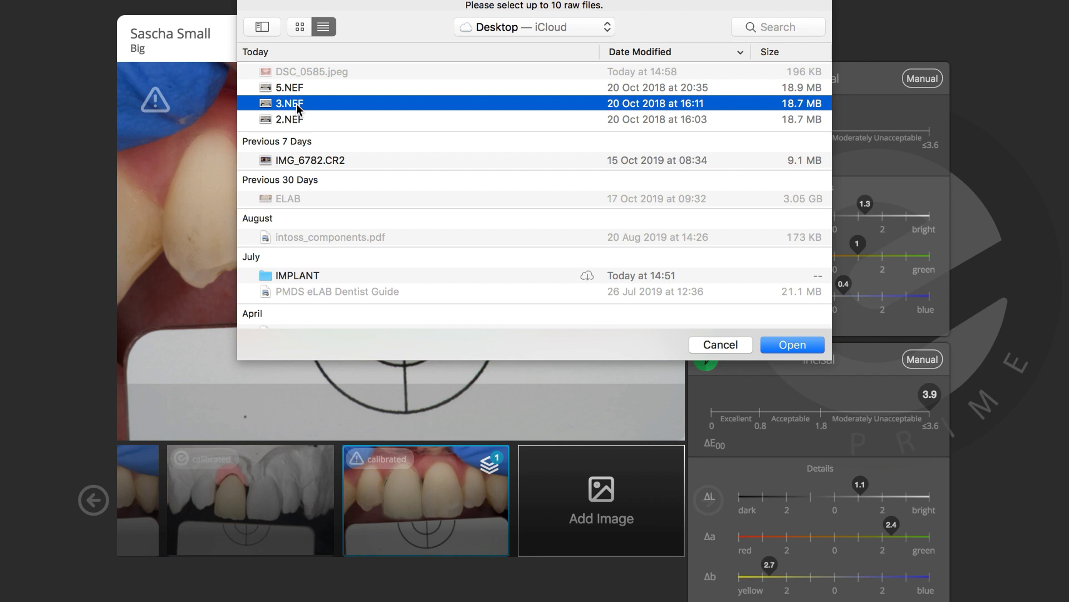
pyautogui.click(796, 345)
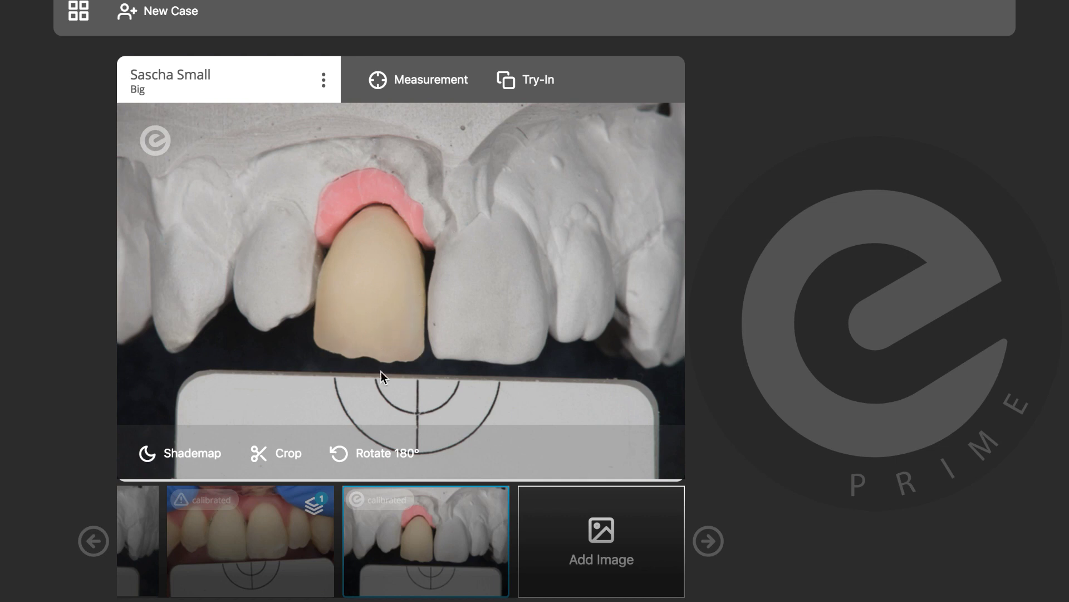
# Display the missing-incisor patient photo from earlier images and start a virtual try-in on it
pyautogui.click(93, 540)
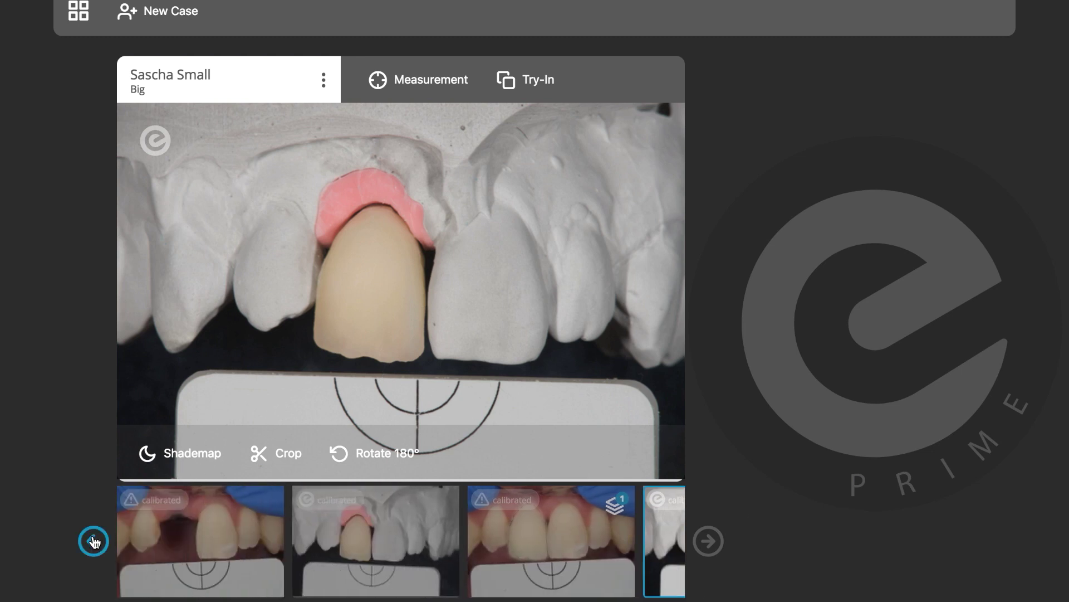
pyautogui.click(168, 536)
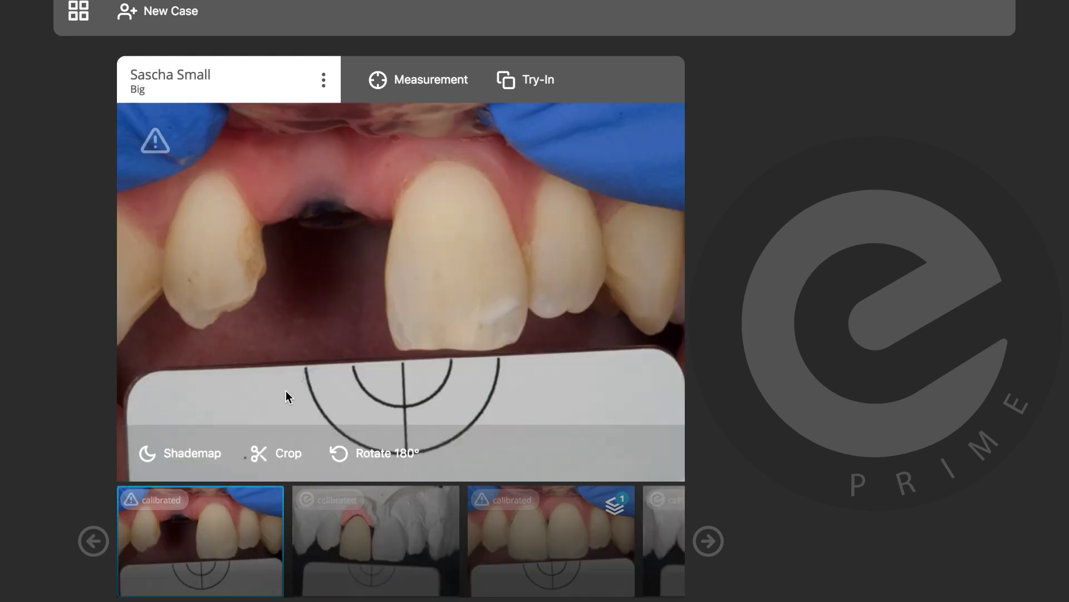
pyautogui.click(526, 83)
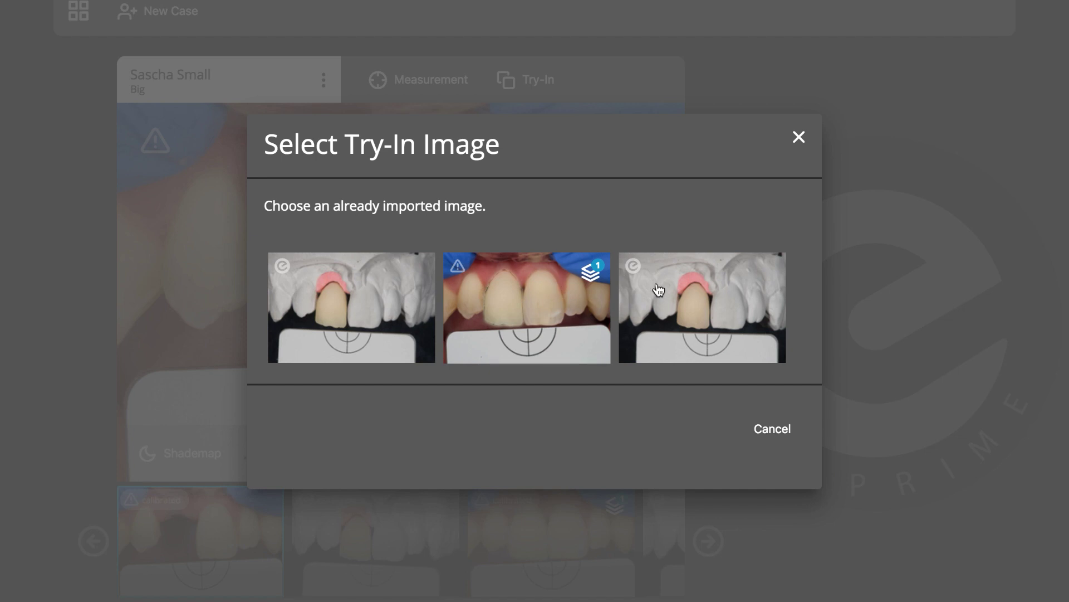
# Choose the crown-on-model photo and move and enlarge the crown over the missing incisor gap
pyautogui.click(658, 289)
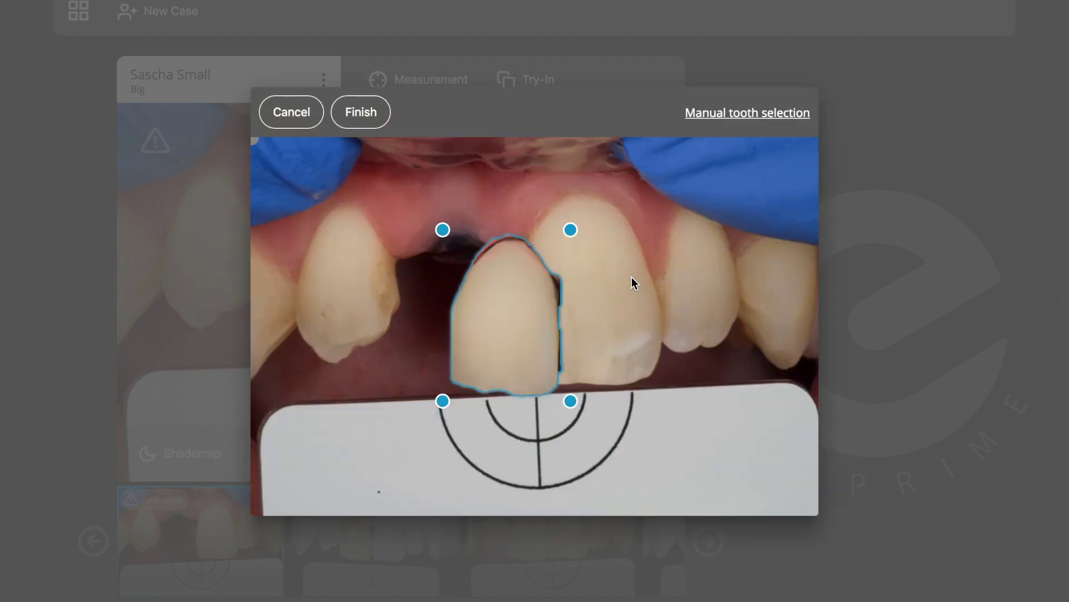
pyautogui.moveTo(506, 269)
pyautogui.moveTo(496, 280); pyautogui.dragTo(443, 261)
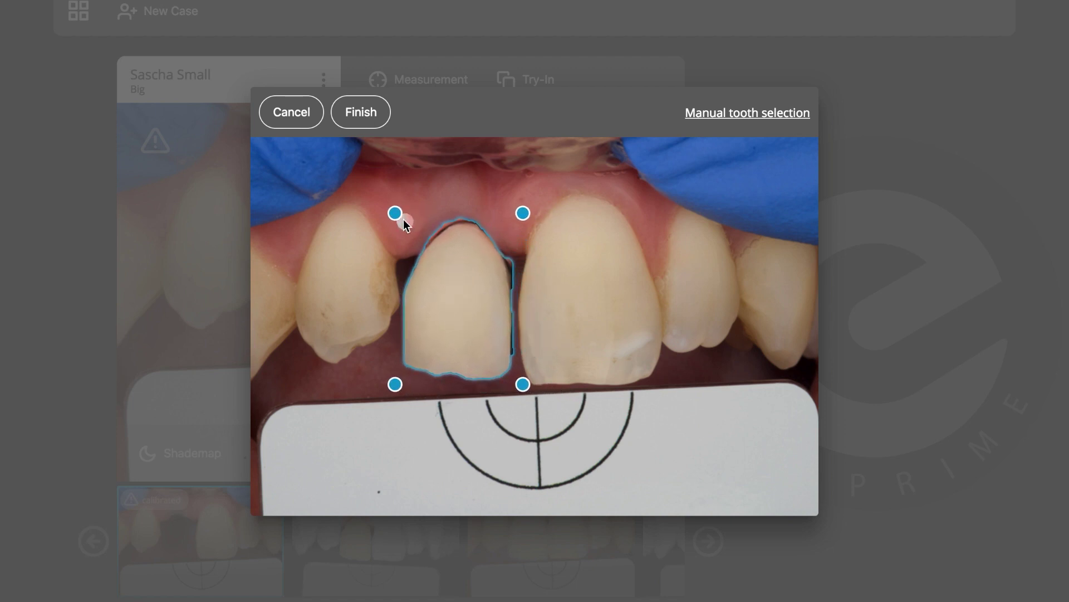
pyautogui.moveTo(395, 213); pyautogui.dragTo(372, 192)
pyautogui.moveTo(448, 260)
pyautogui.moveTo(448, 260); pyautogui.dragTo(475, 284)
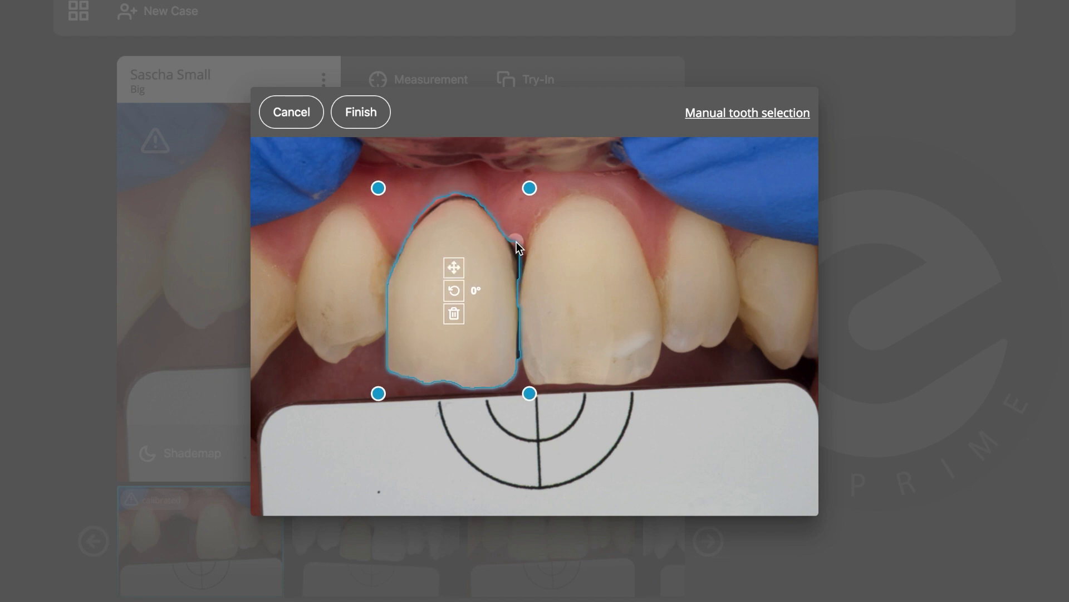
# Widen the crown's right edge toward the neighbour, rotate it to 359°, and finish the try-in
pyautogui.moveTo(520, 253); pyautogui.dragTo(522, 257)
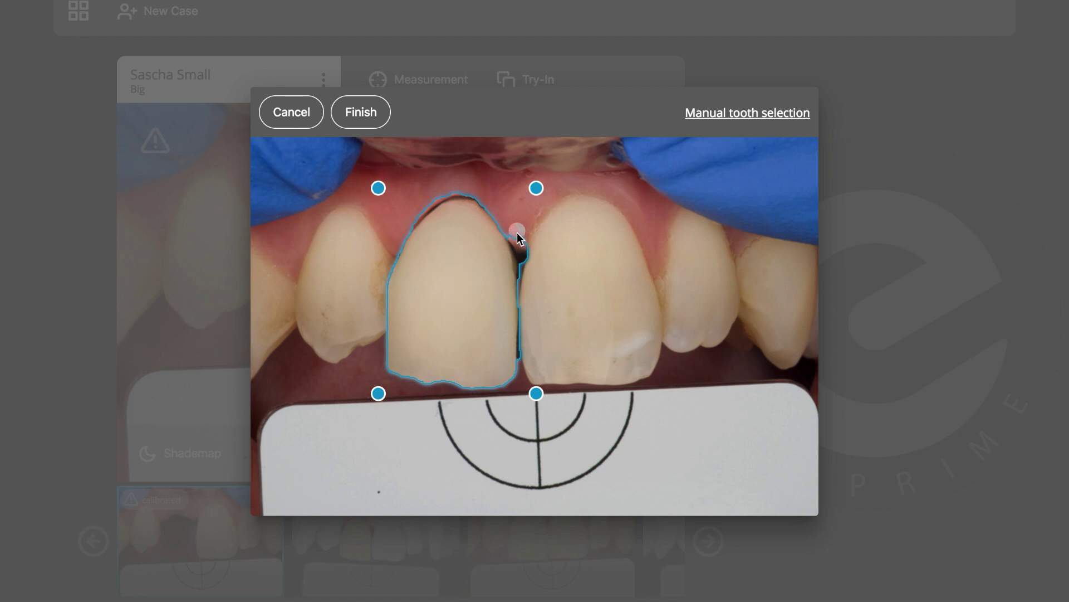
pyautogui.moveTo(518, 251); pyautogui.dragTo(523, 258)
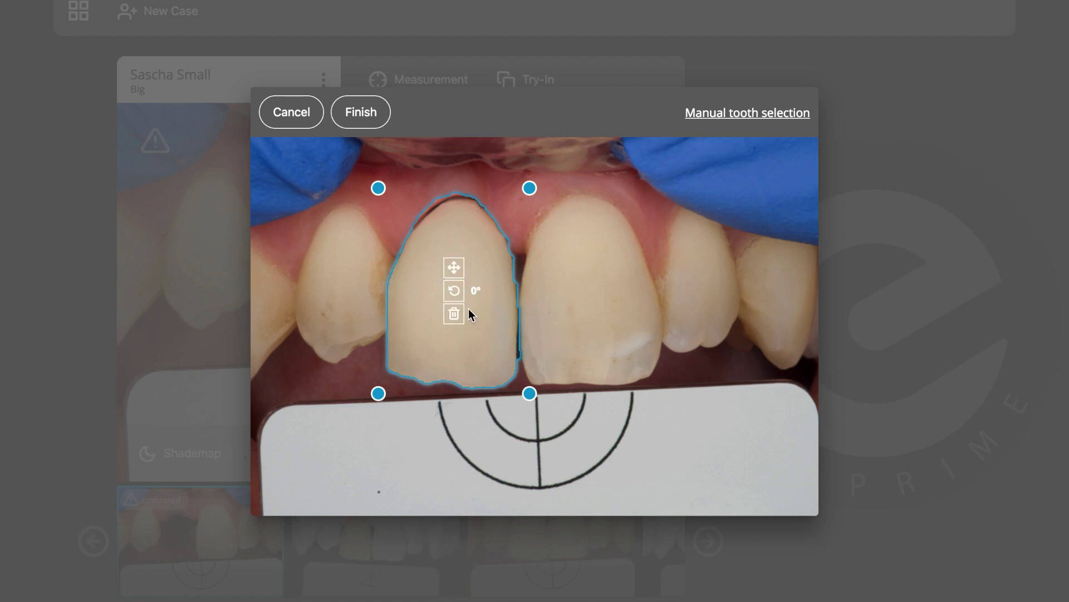
pyautogui.moveTo(454, 290); pyautogui.dragTo(455, 269)
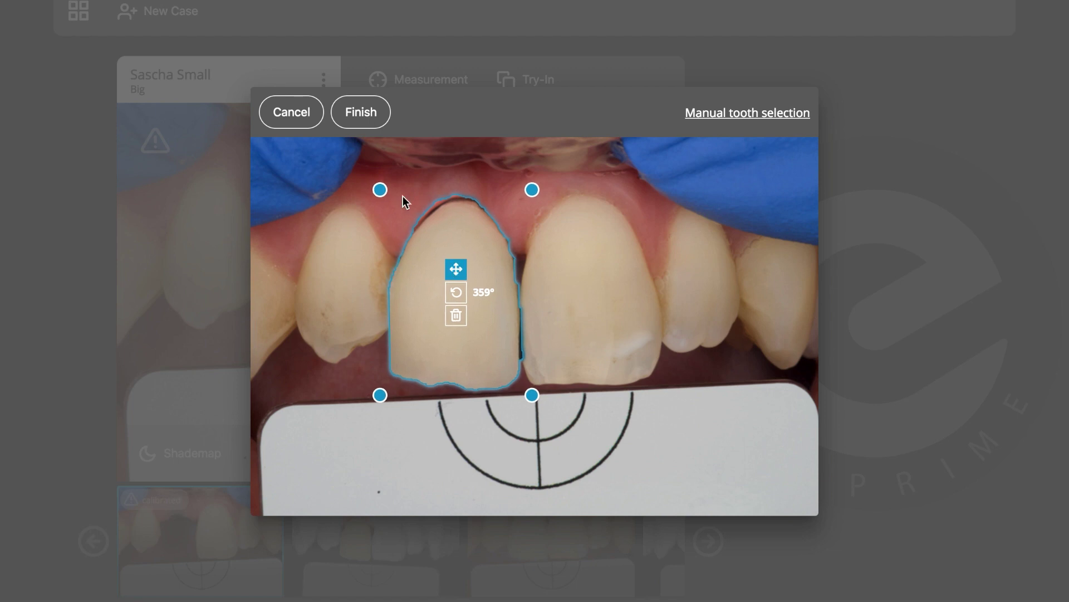
pyautogui.click(363, 115)
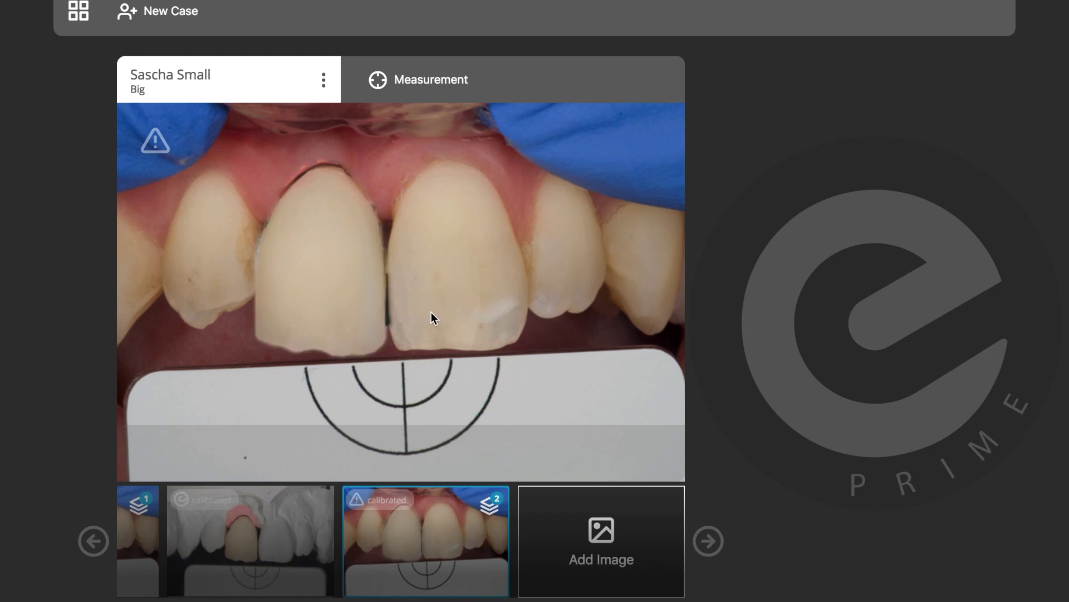
# Import the second raw photo 5.NEF into the case
pyautogui.click(585, 535)
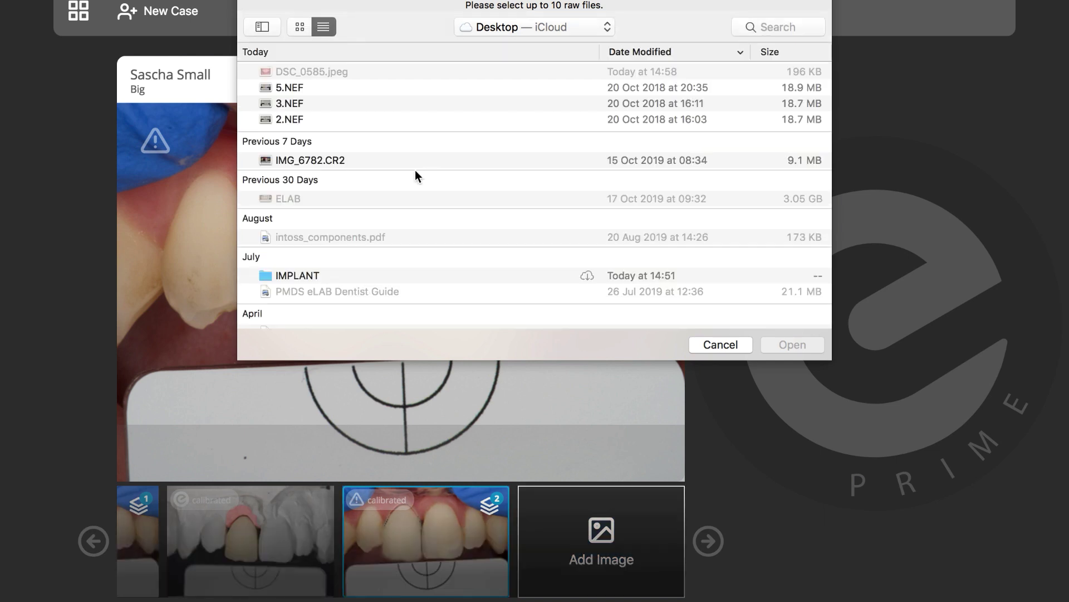
pyautogui.doubleClick(290, 87)
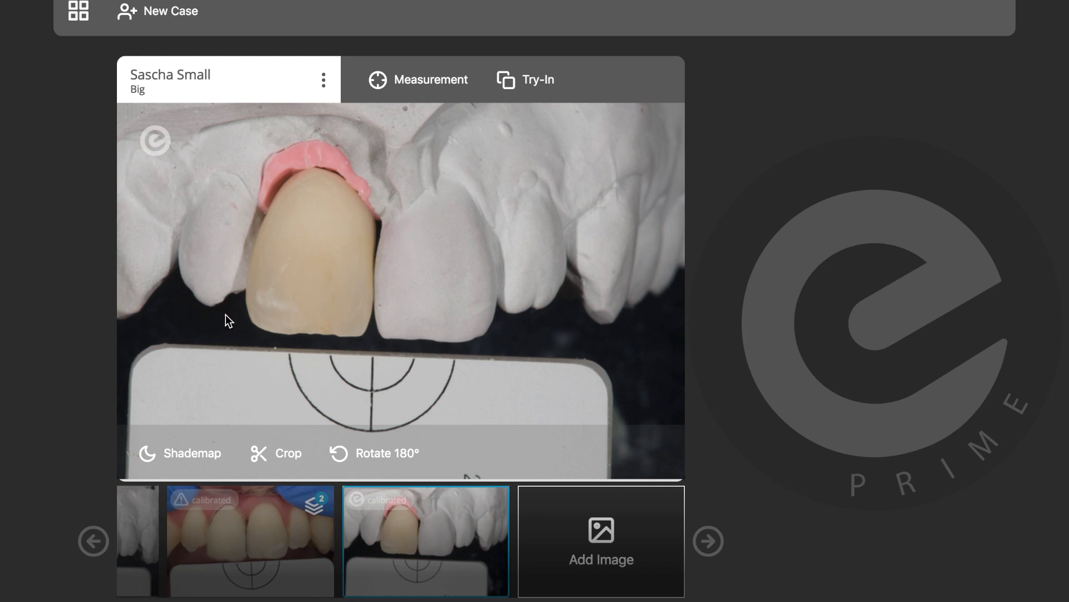
# Switch to the missing-incisor patient photo and open the try-in image choice
pyautogui.click(95, 543)
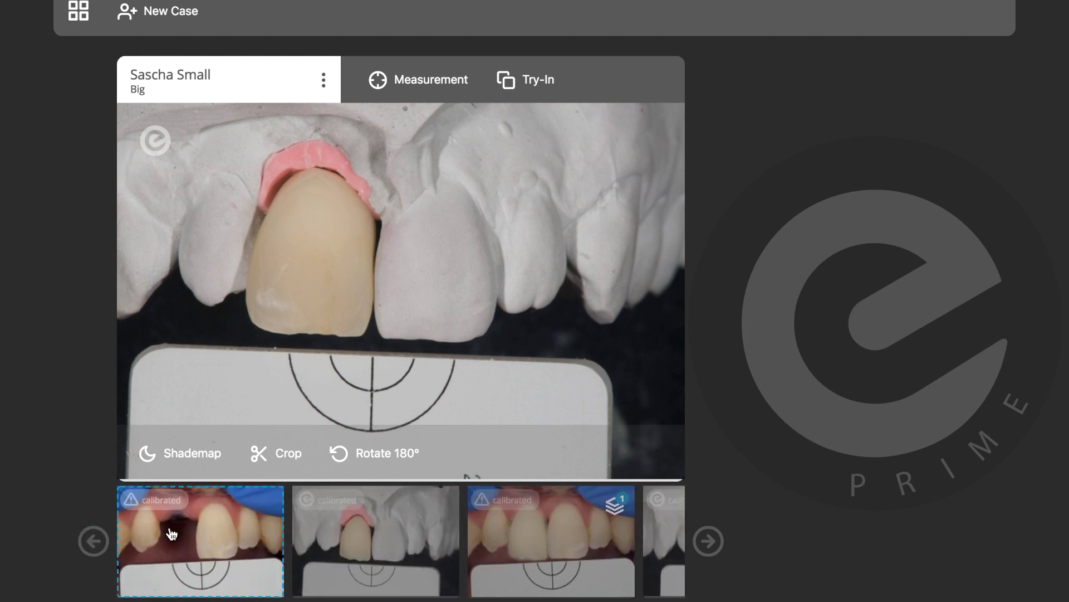
pyautogui.click(172, 533)
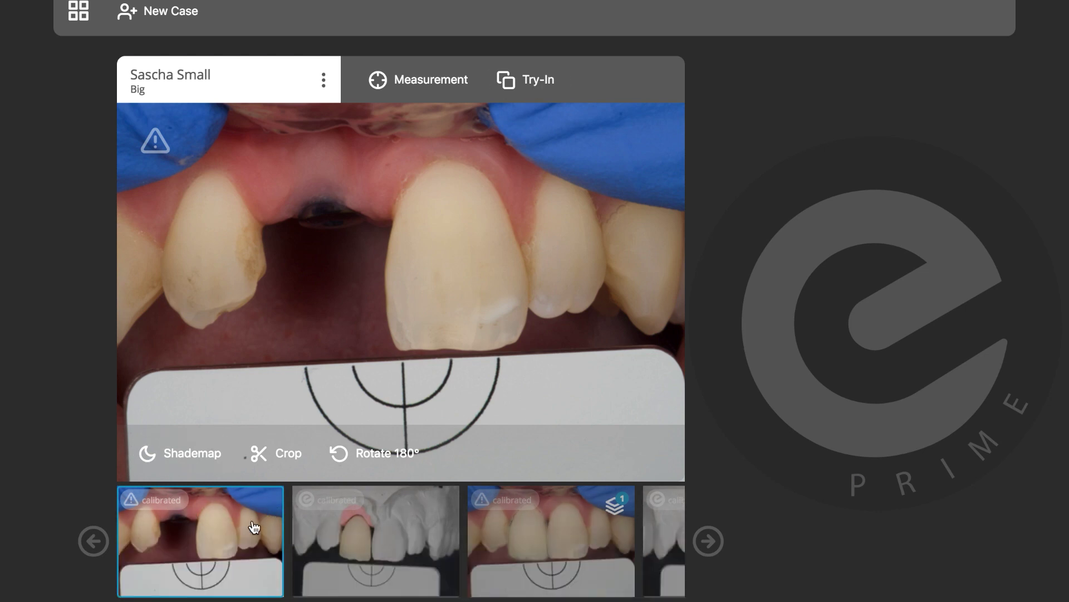
pyautogui.click(527, 83)
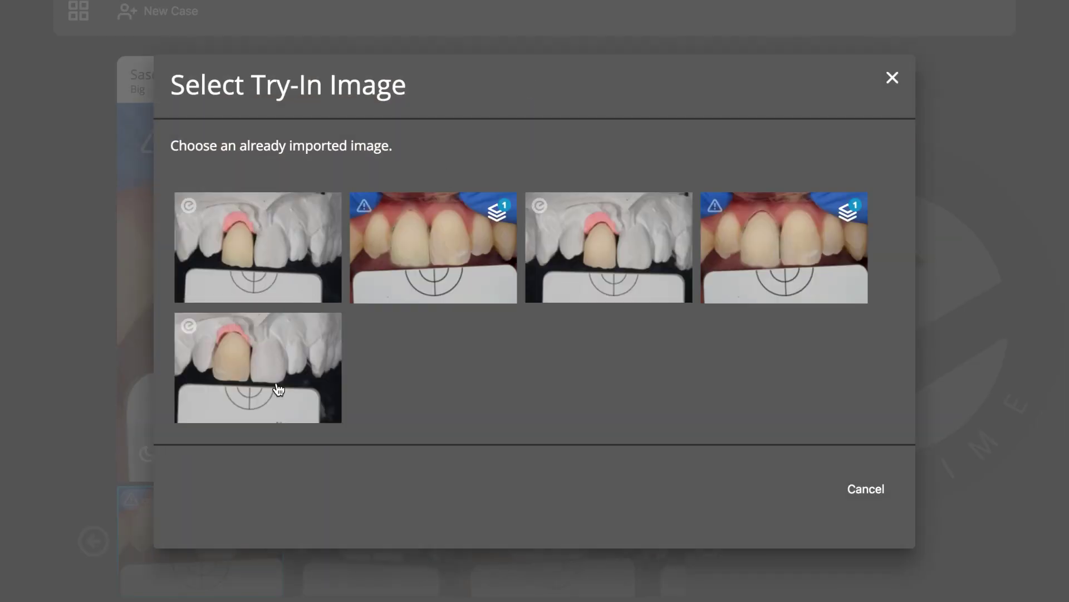
# Pick the fifth crown photo and shift and enlarge its crown outline into the gap
pyautogui.click(277, 387)
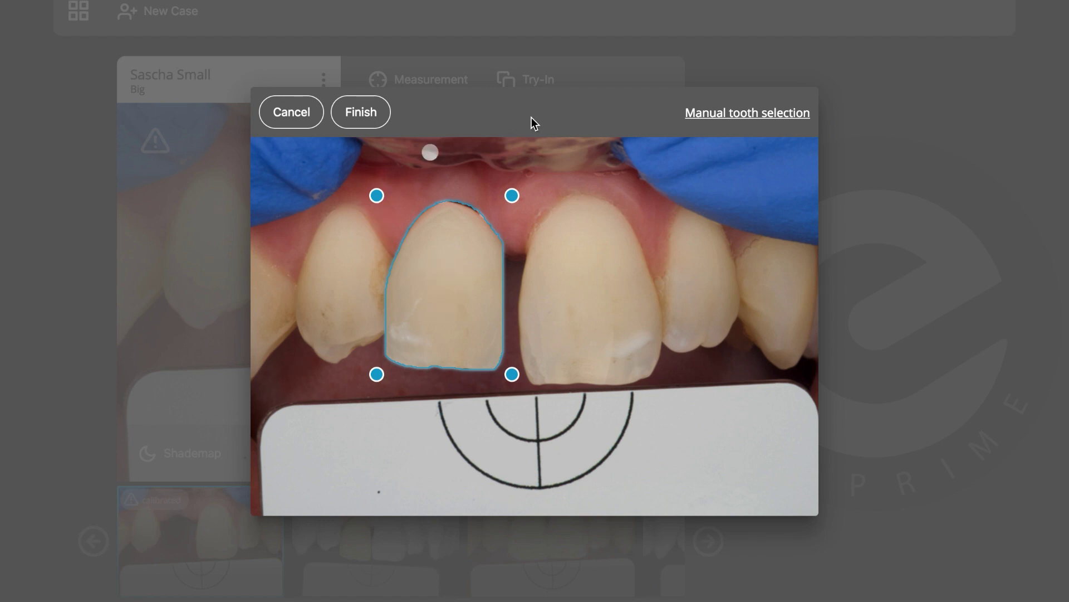
pyautogui.moveTo(445, 261)
pyautogui.moveTo(449, 254); pyautogui.dragTo(461, 268)
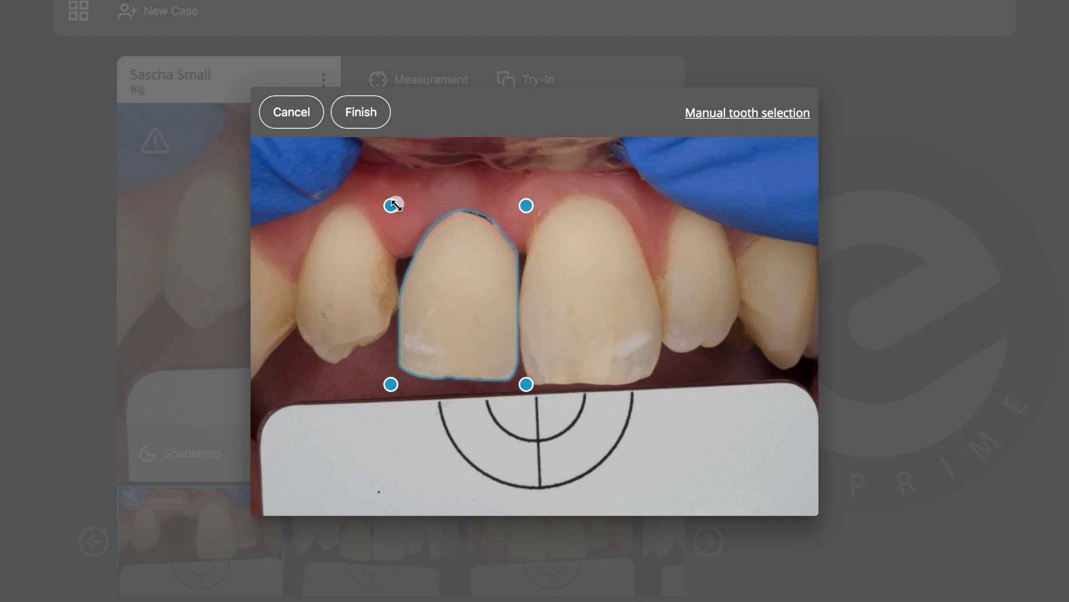
pyautogui.moveTo(389, 205); pyautogui.dragTo(377, 194)
pyautogui.moveTo(450, 268)
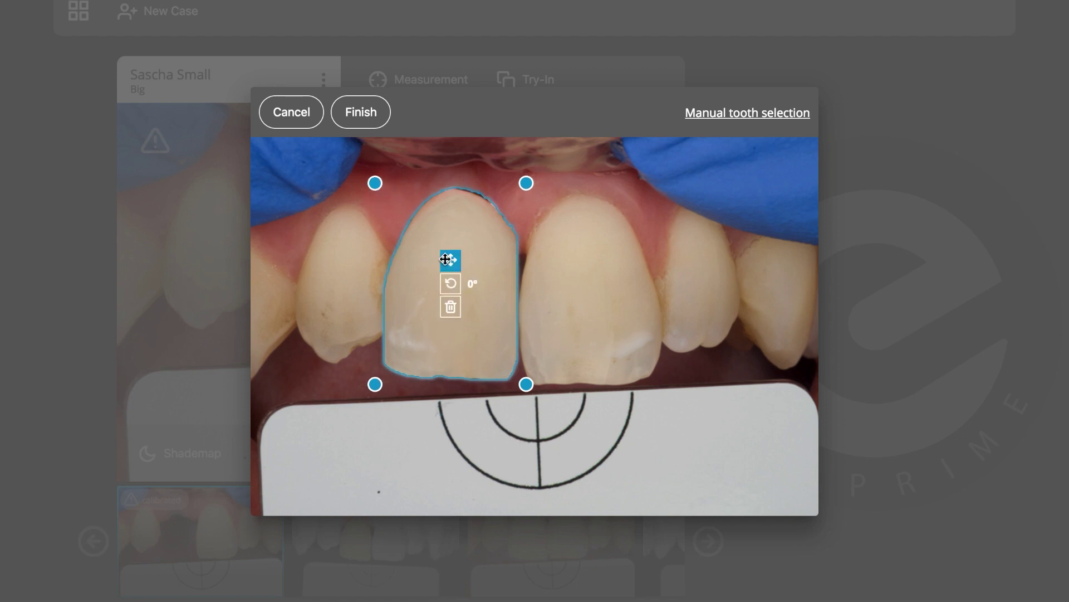
pyautogui.moveTo(451, 268); pyautogui.dragTo(451, 269)
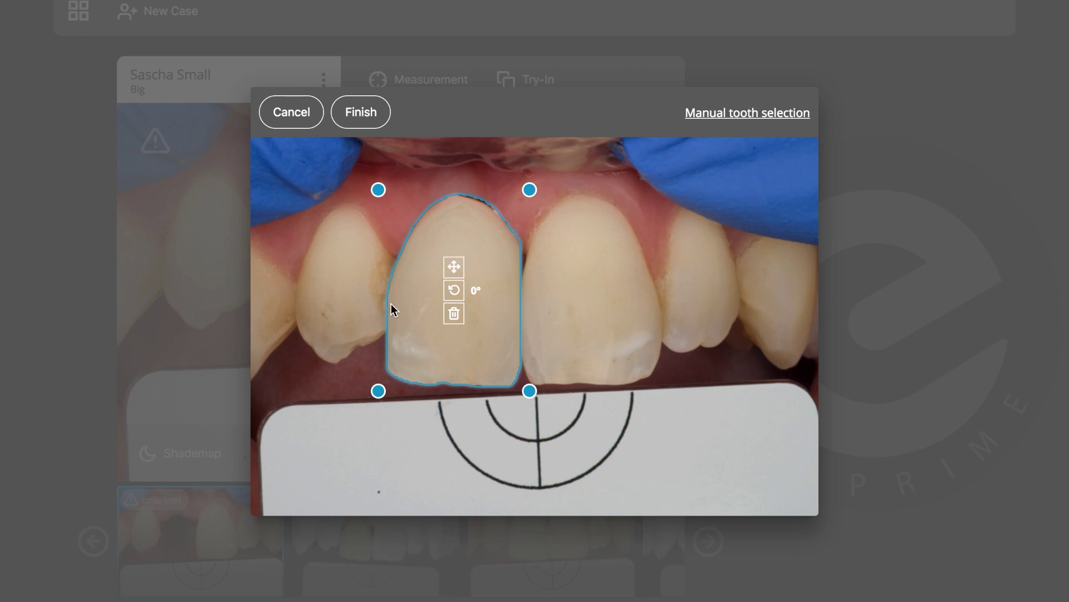
# Widen the crown's left edges to fill the gap, tilt it to 358°, and finish
pyautogui.moveTo(391, 323); pyautogui.dragTo(391, 349)
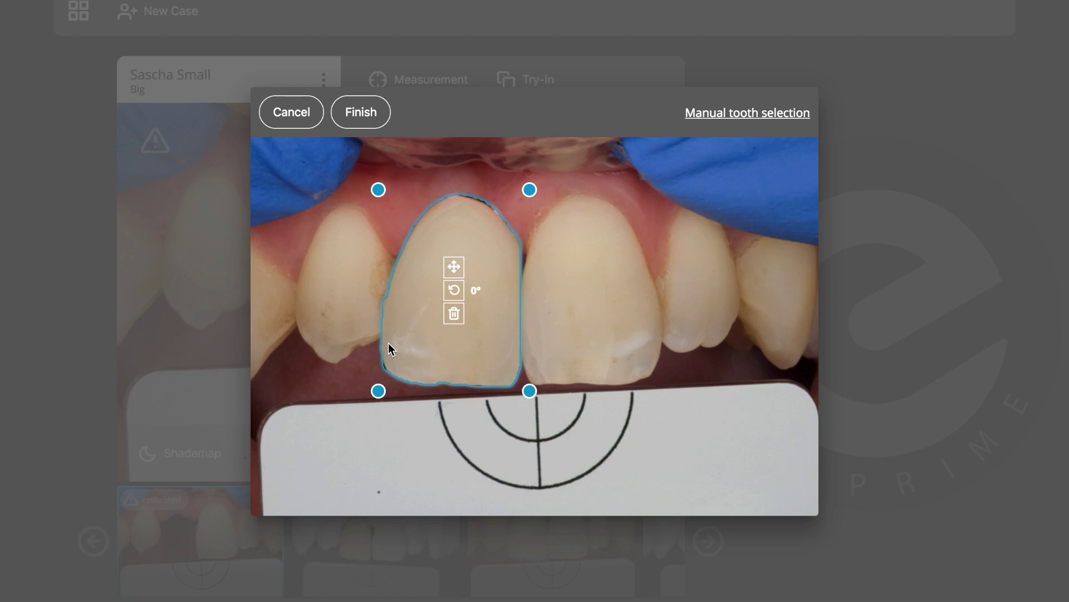
pyautogui.moveTo(389, 323); pyautogui.dragTo(389, 316)
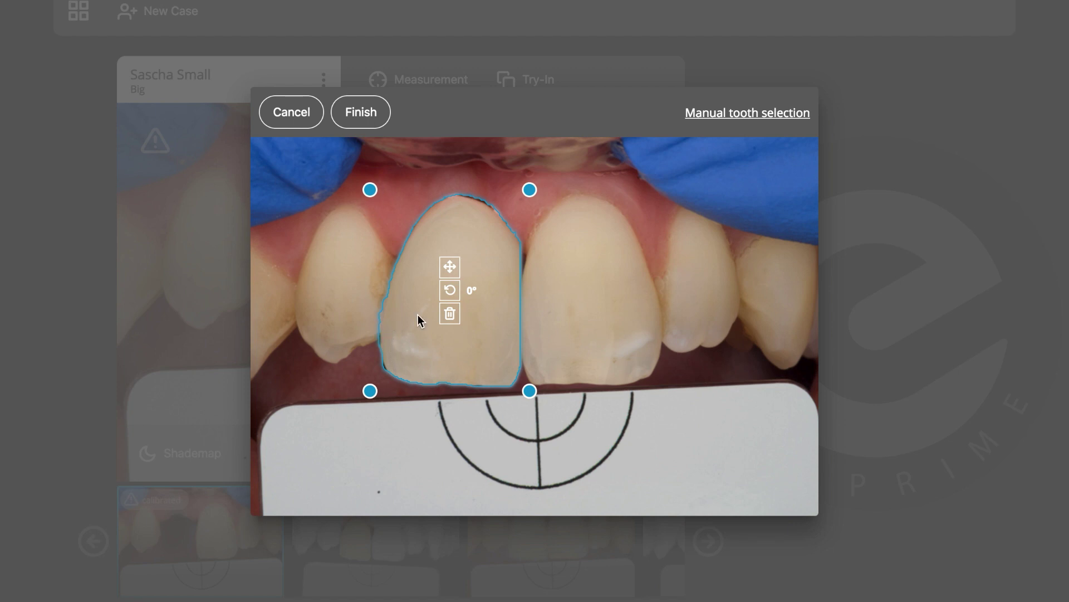
pyautogui.moveTo(470, 290)
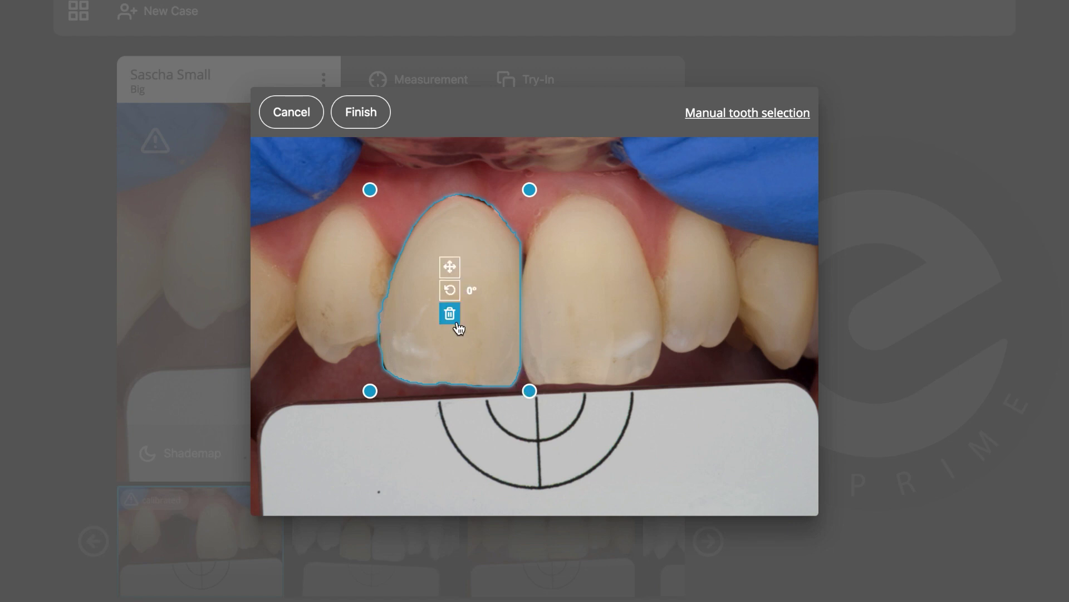
pyautogui.moveTo(449, 289); pyautogui.dragTo(450, 275)
pyautogui.click(335, 115)
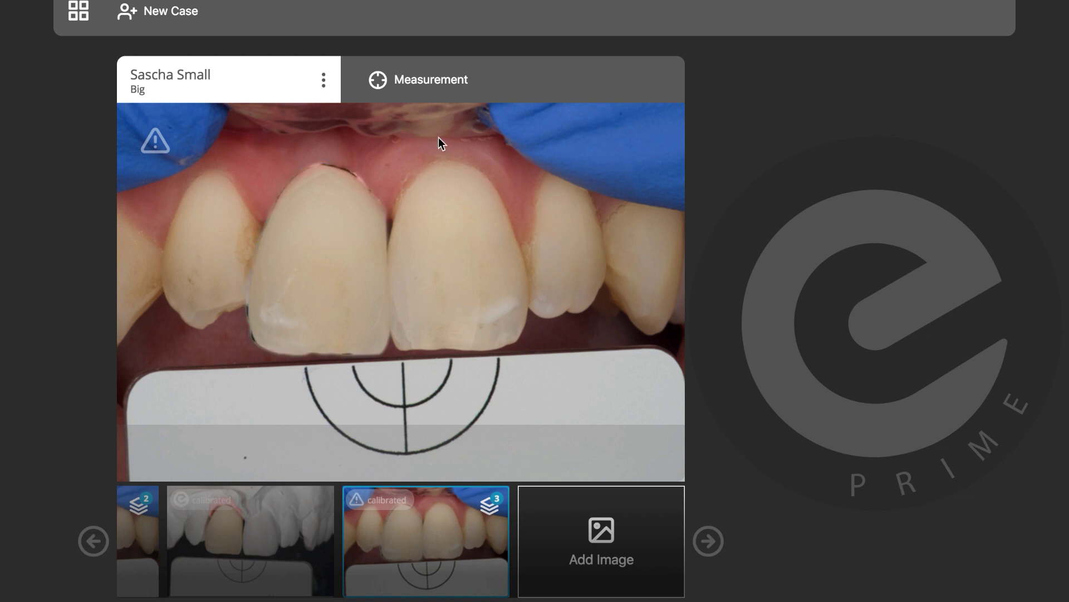
# Measure shade with the natural central incisor as reference and the crown as artificial tooth
pyautogui.click(443, 82)
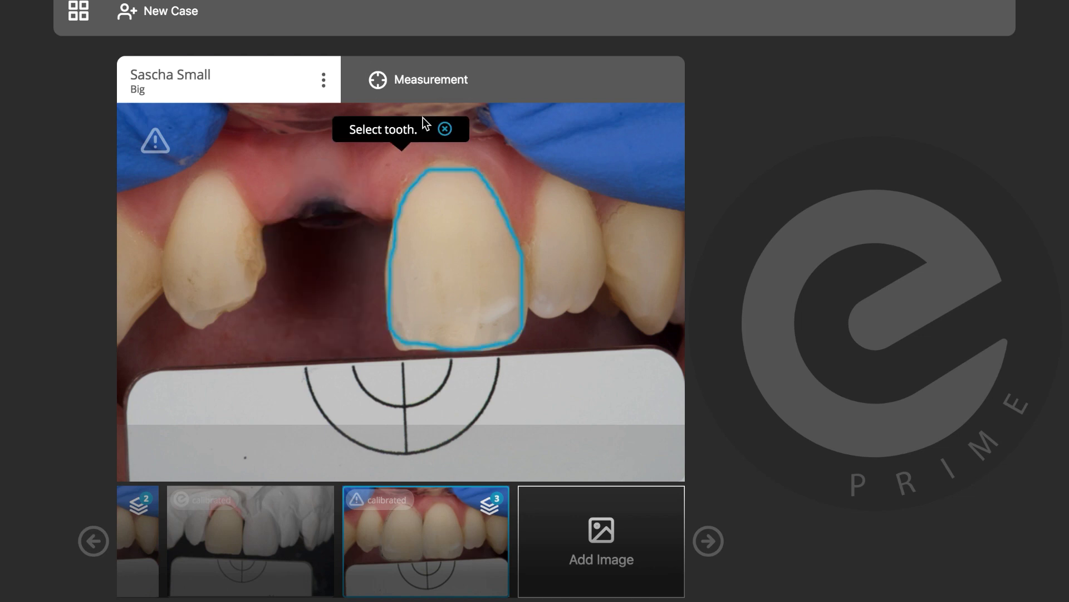
pyautogui.click(446, 237)
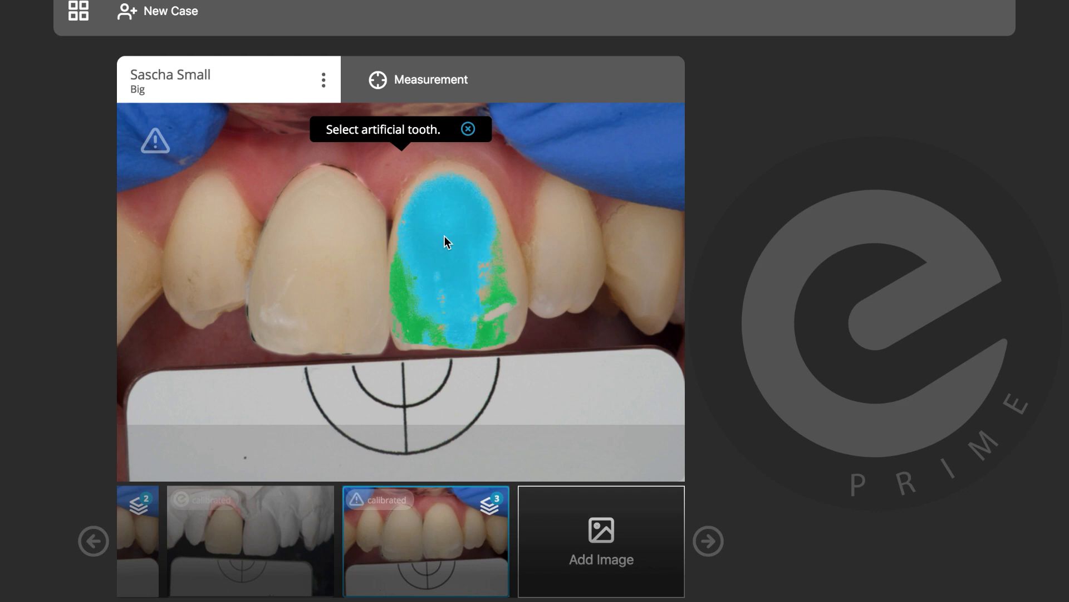
pyautogui.click(326, 261)
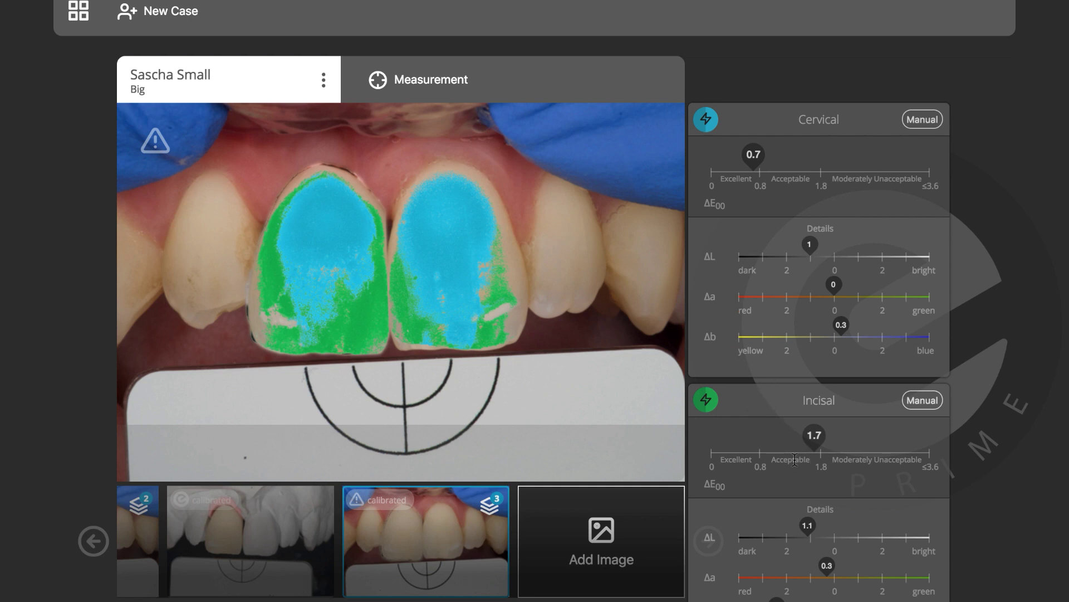
pyautogui.scroll(-1, 795, 460)
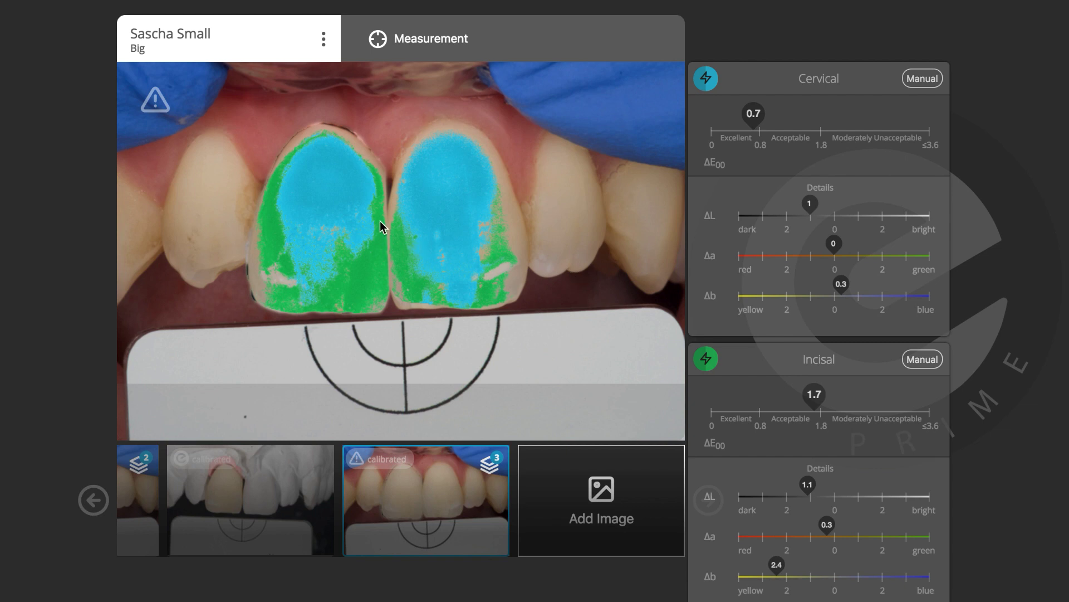
pyautogui.click(707, 359)
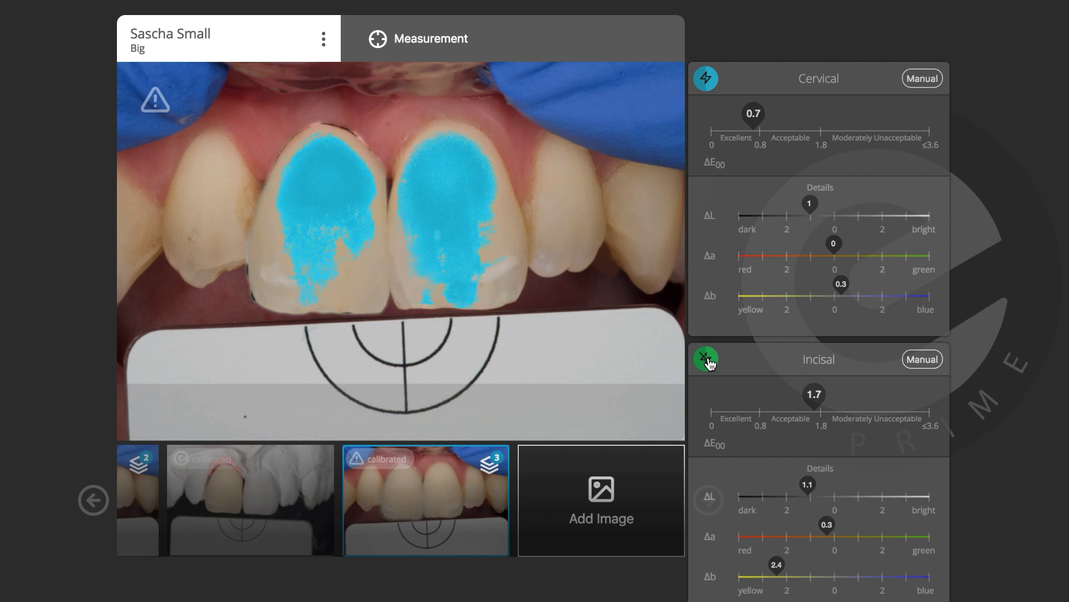
pyautogui.click(706, 361)
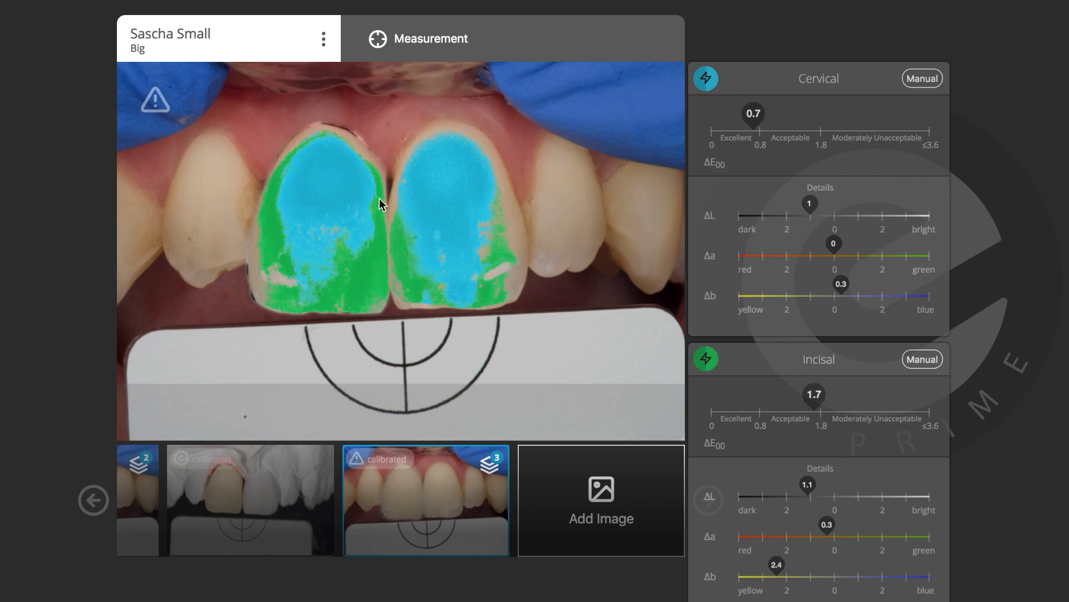